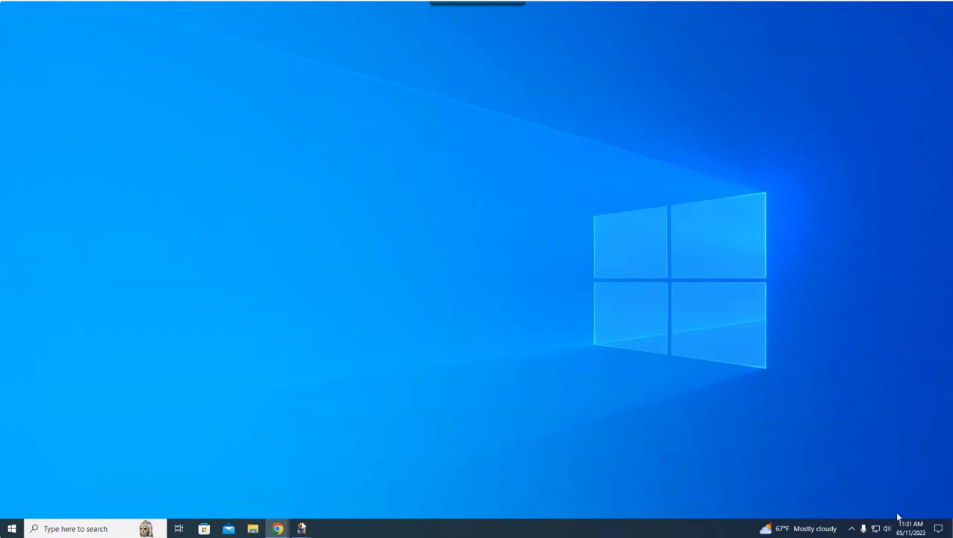
Open the People records in the Membership module of Church Windows
mouse_move(301, 528)
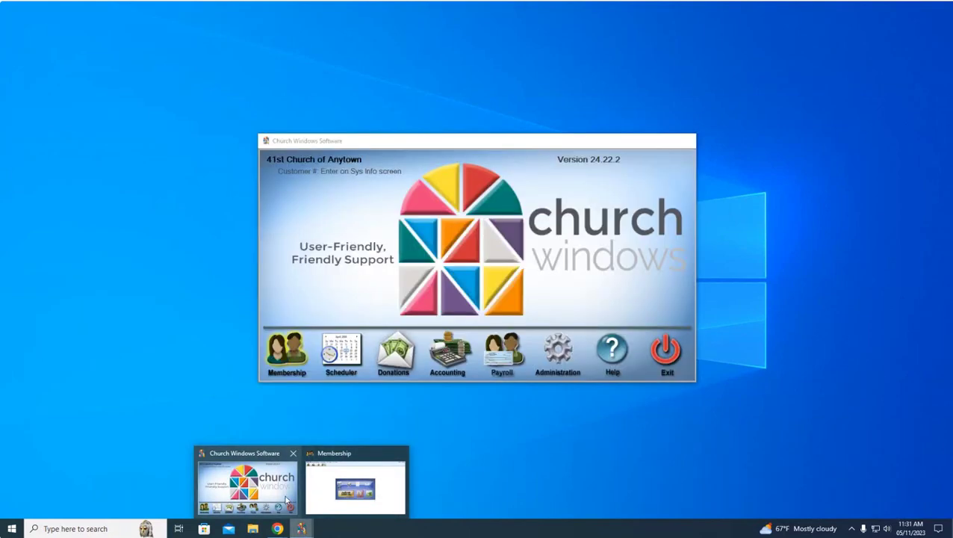
click(245, 484)
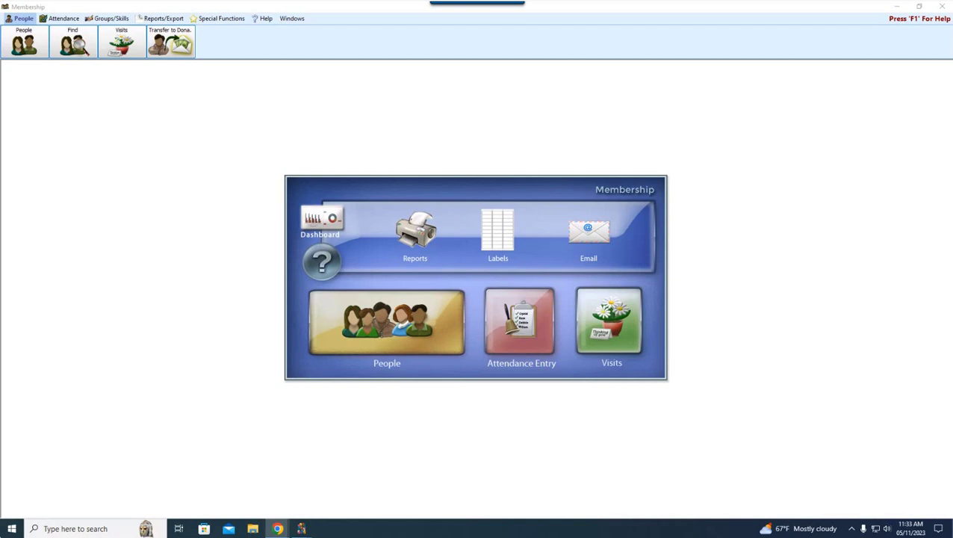
click(422, 327)
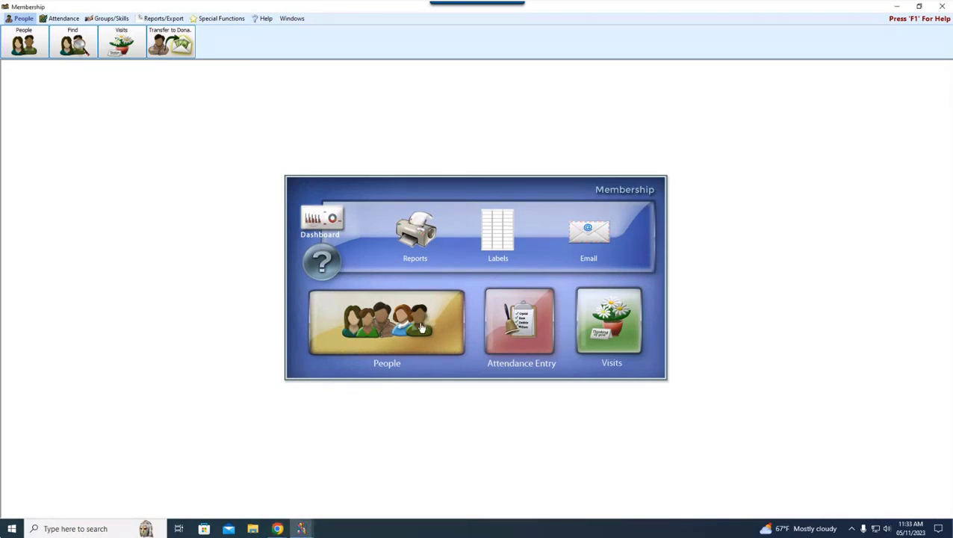
click(421, 327)
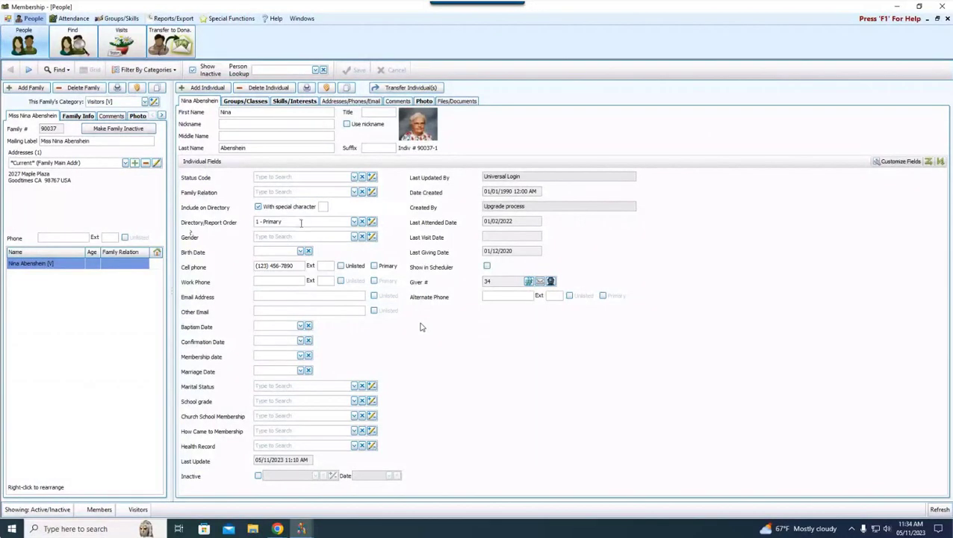
Review the Directory/Report Order options on the first individual's record and pick 1 - Primary
click(353, 221)
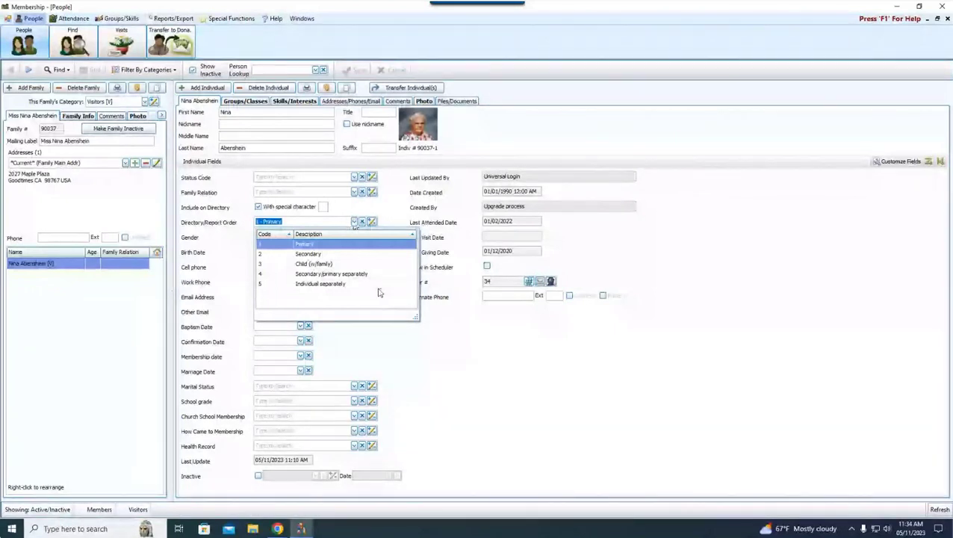
click(321, 246)
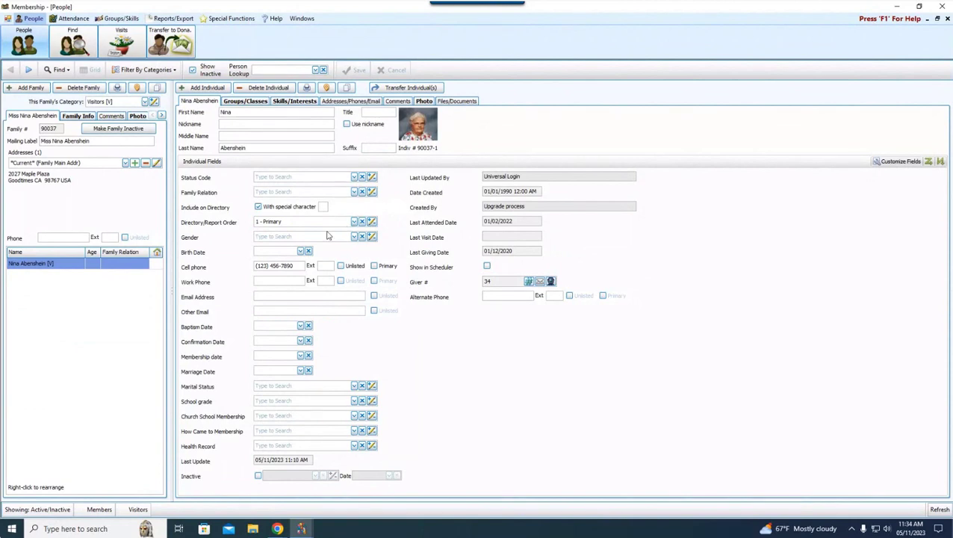
Advance through the family records to the household with a husband, wife and two children
click(28, 70)
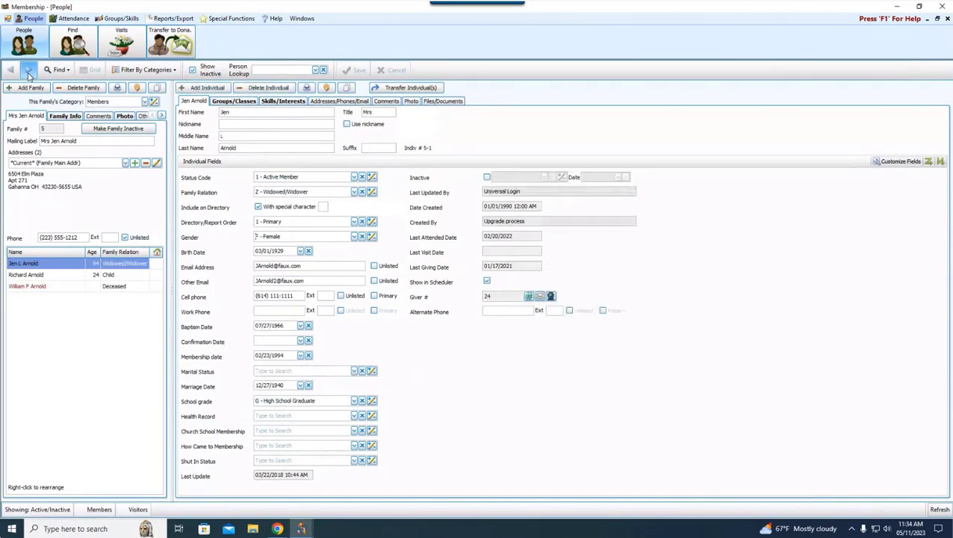
click(27, 70)
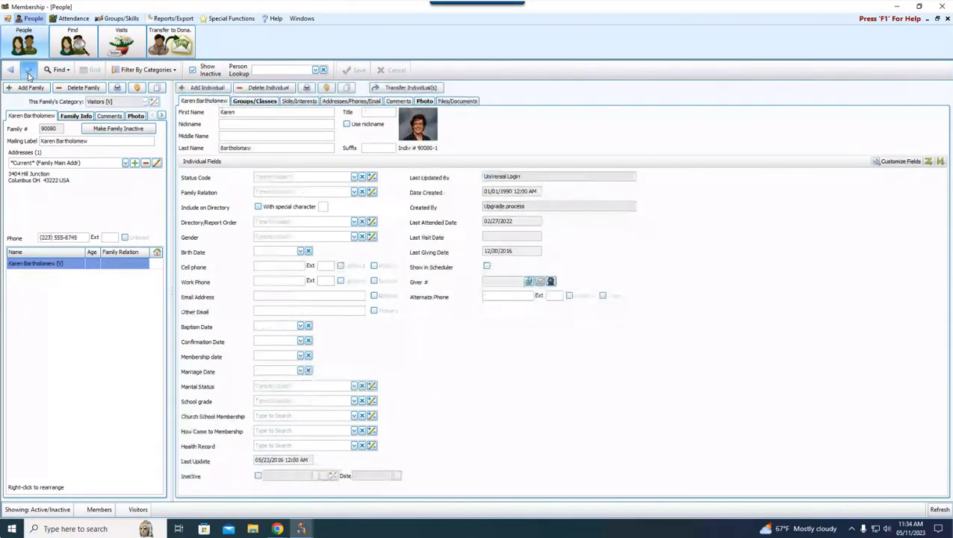
click(28, 71)
click(27, 70)
click(27, 70)
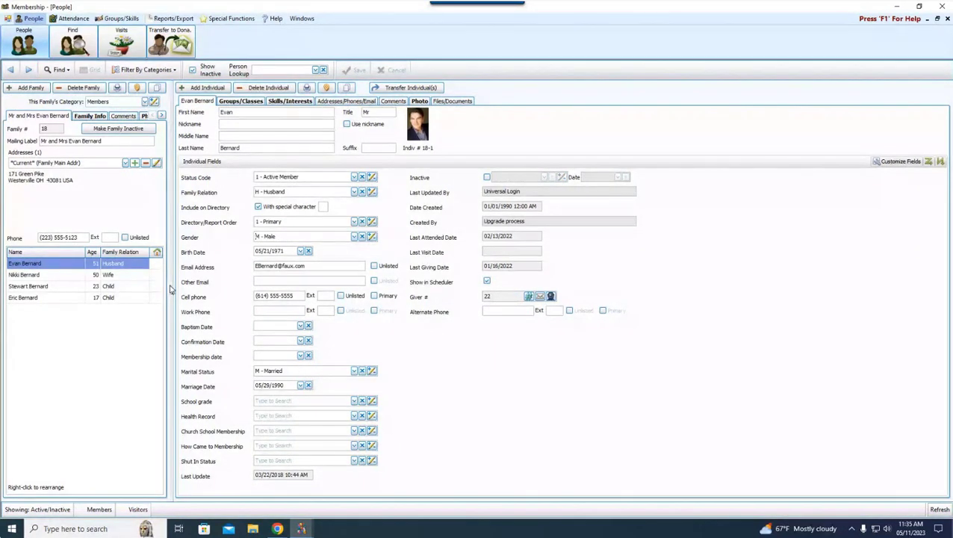
Check the Directory/Report Order of the wife, both children and the husband in this family
click(126, 276)
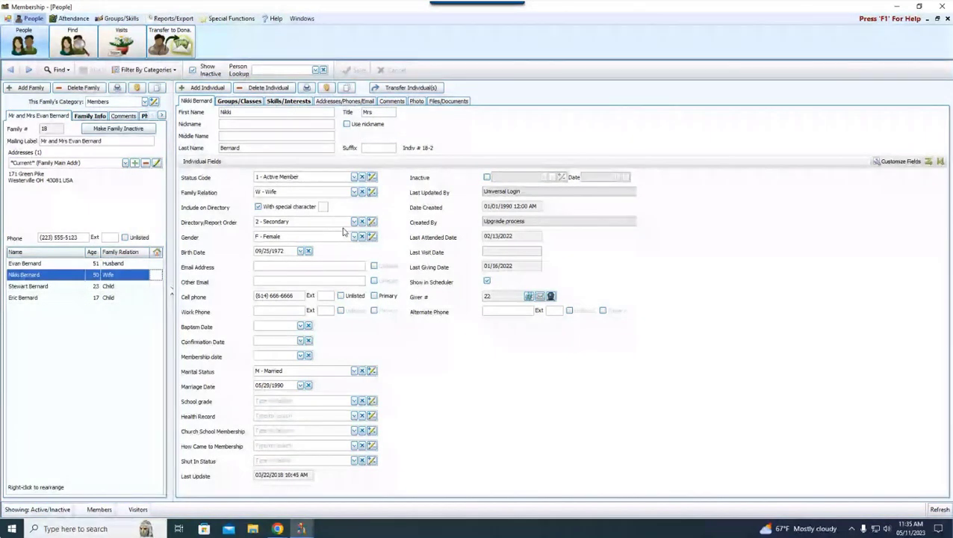
click(133, 287)
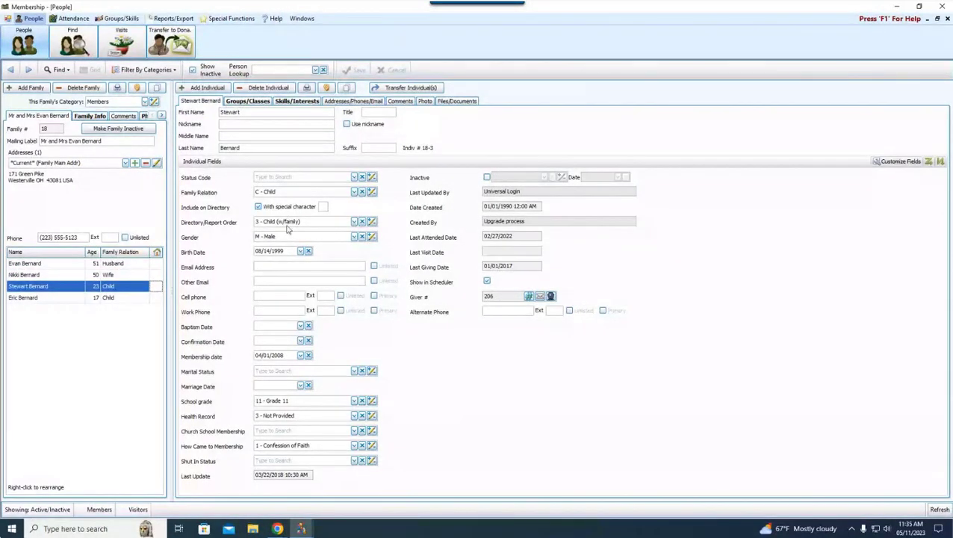
click(132, 299)
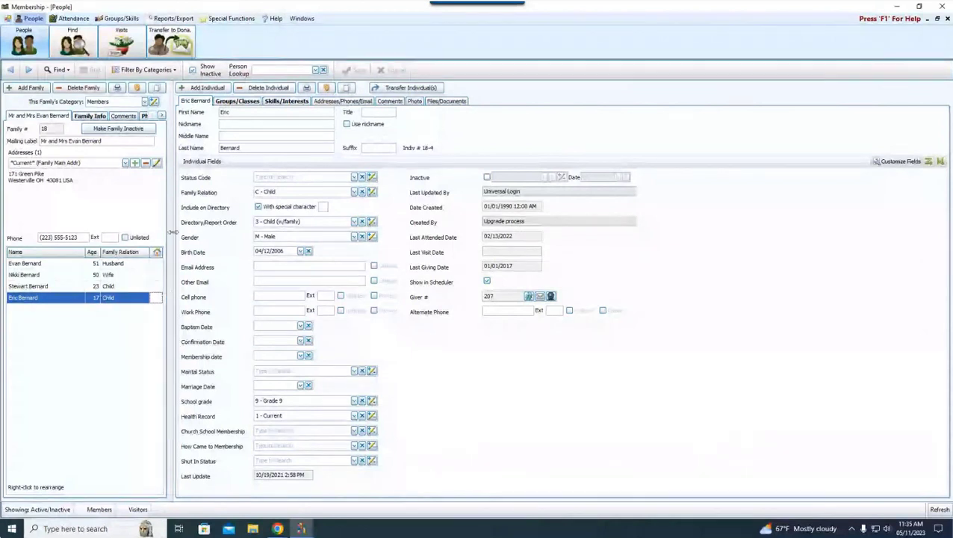
click(137, 263)
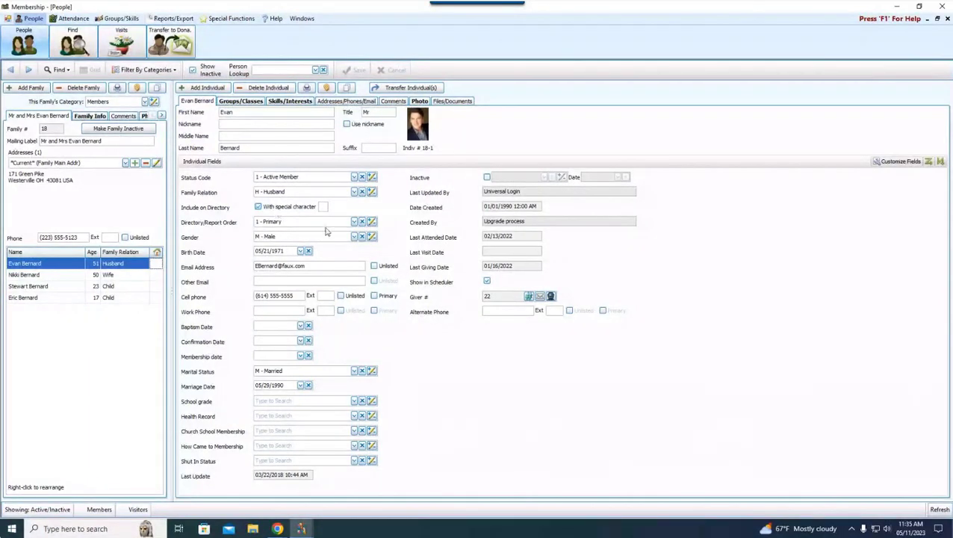
Try setting the older child's Directory/Report Order to 5 - Individual separately, and cancel the change without saving
click(83, 288)
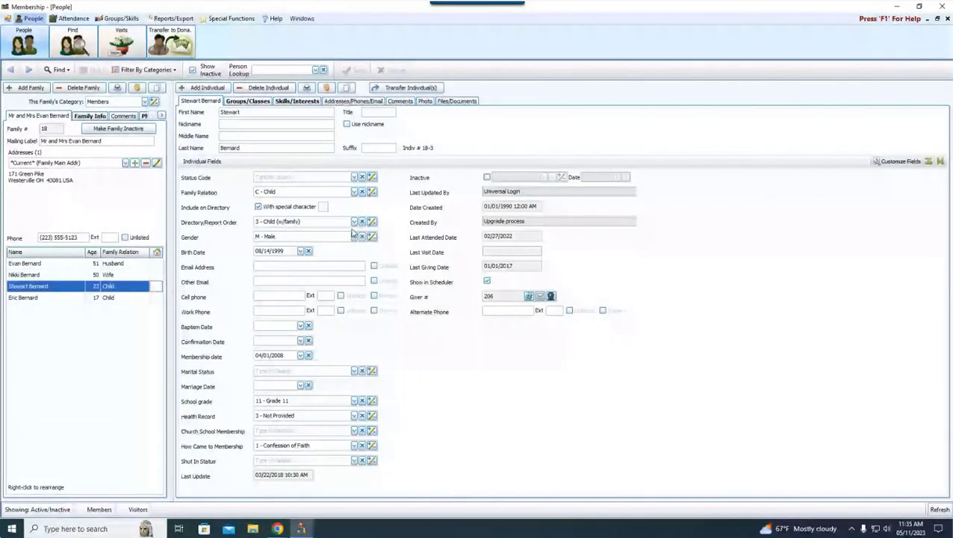
click(295, 222)
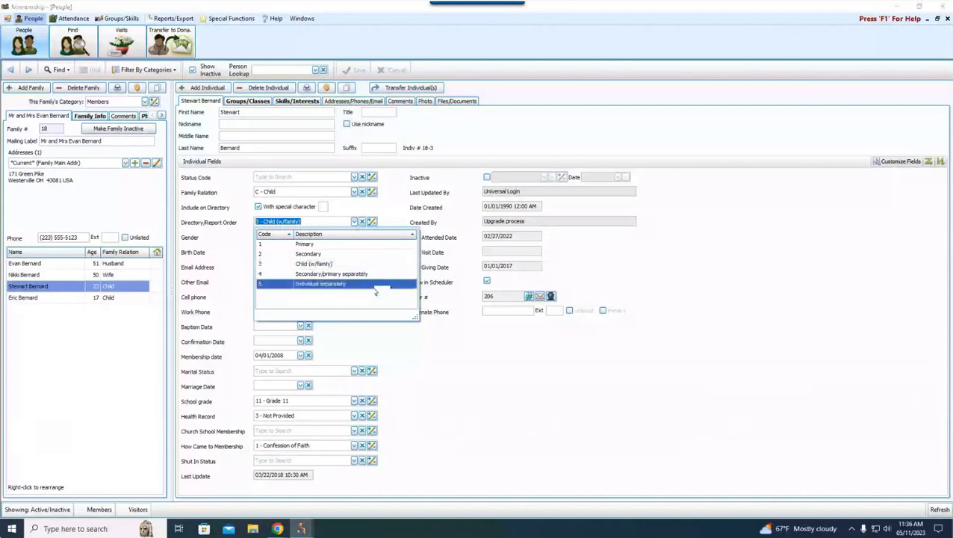
click(374, 284)
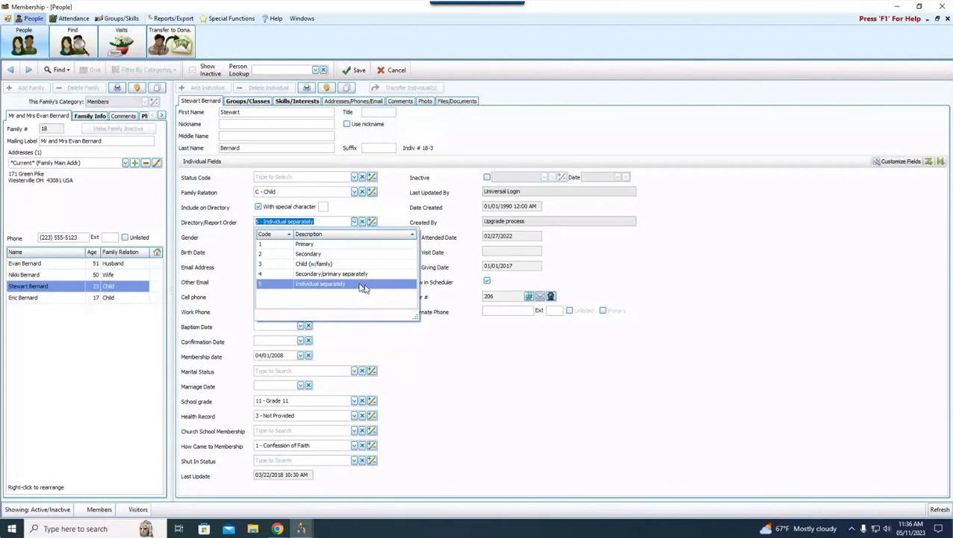
click(491, 347)
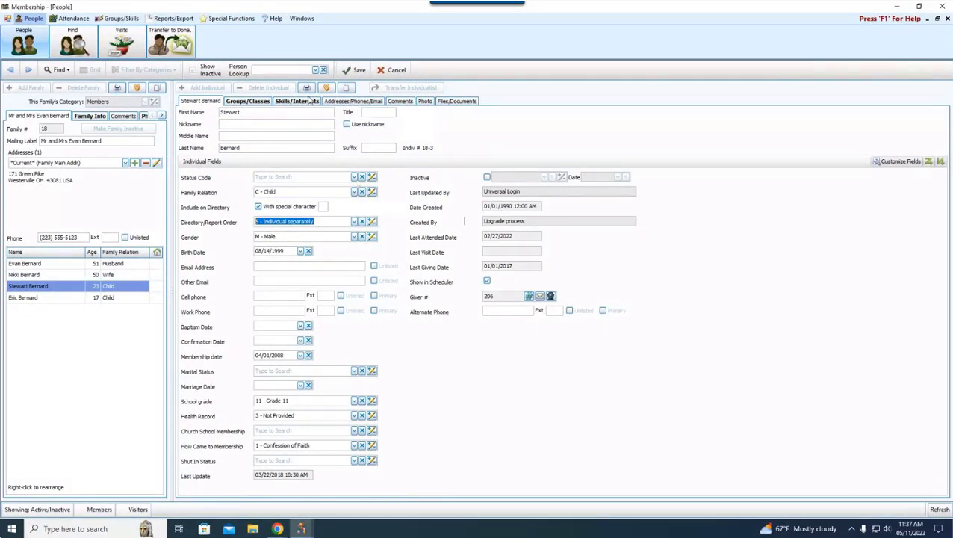
click(383, 74)
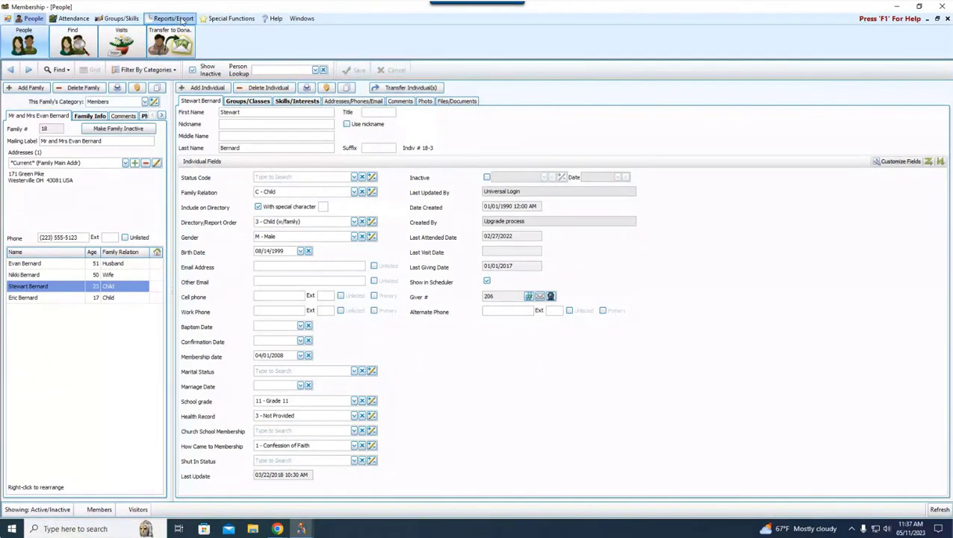
Start a new Reports/Directory/Export report at the step for selecting who should appear
click(174, 18)
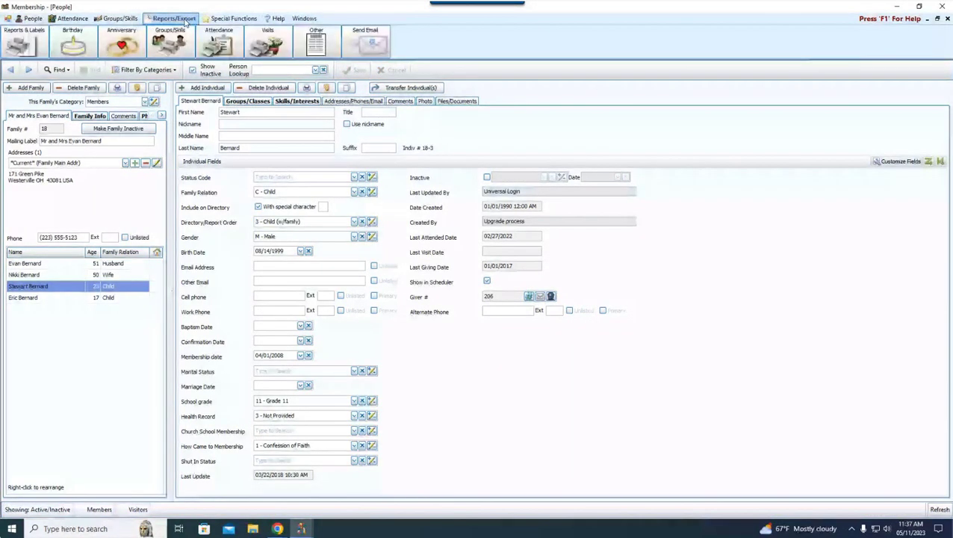
click(21, 45)
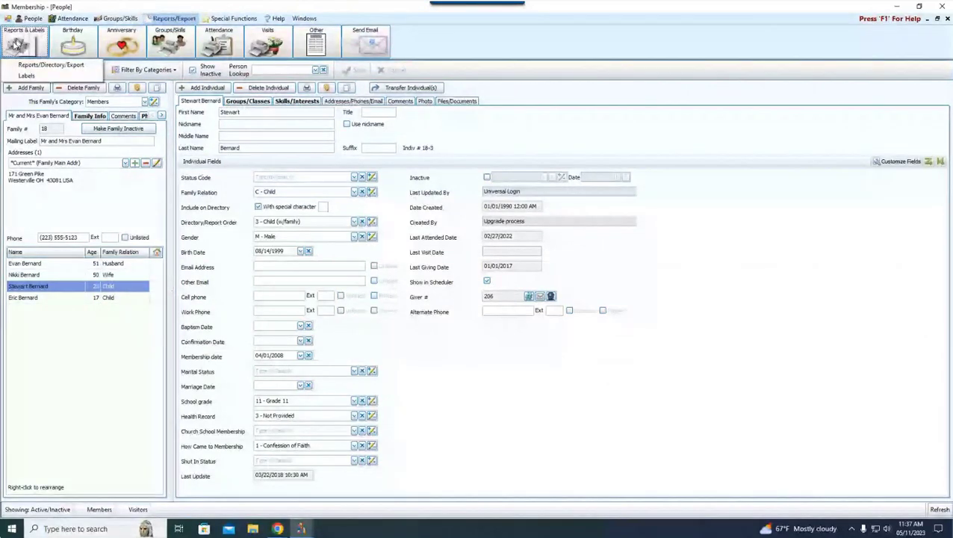
click(38, 75)
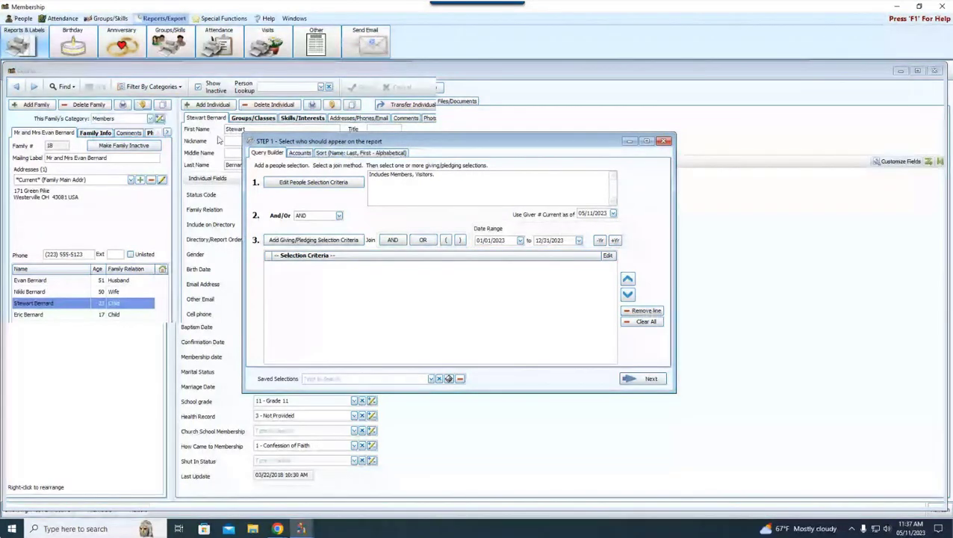
drag(332, 144, 326, 158)
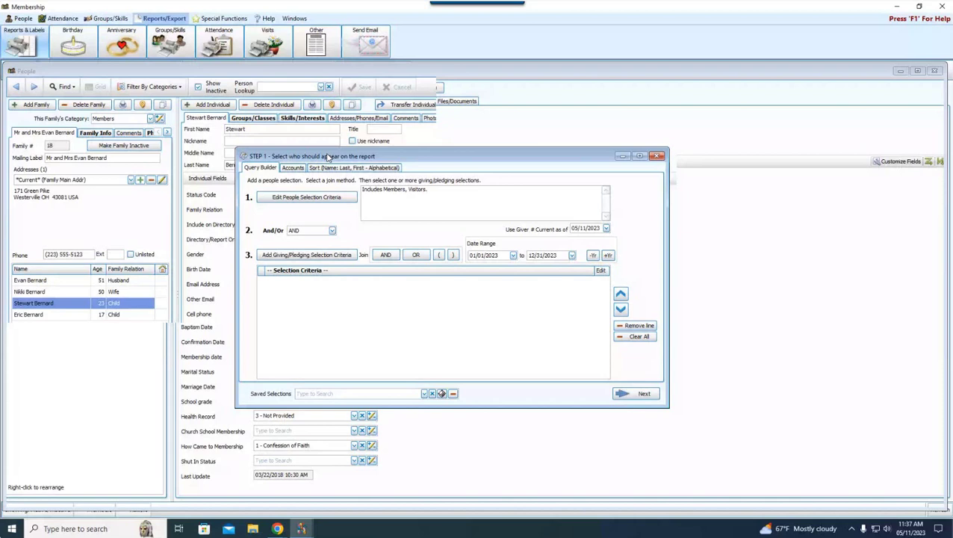
Examine the people selection criteria, trying the Visitors category excluded, and close them with Members and Visitors both included
click(338, 199)
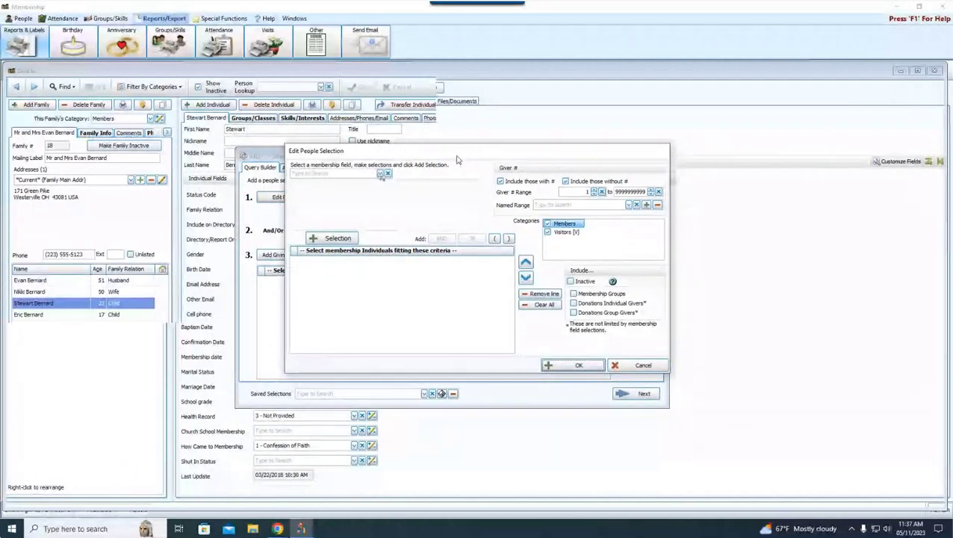
click(547, 231)
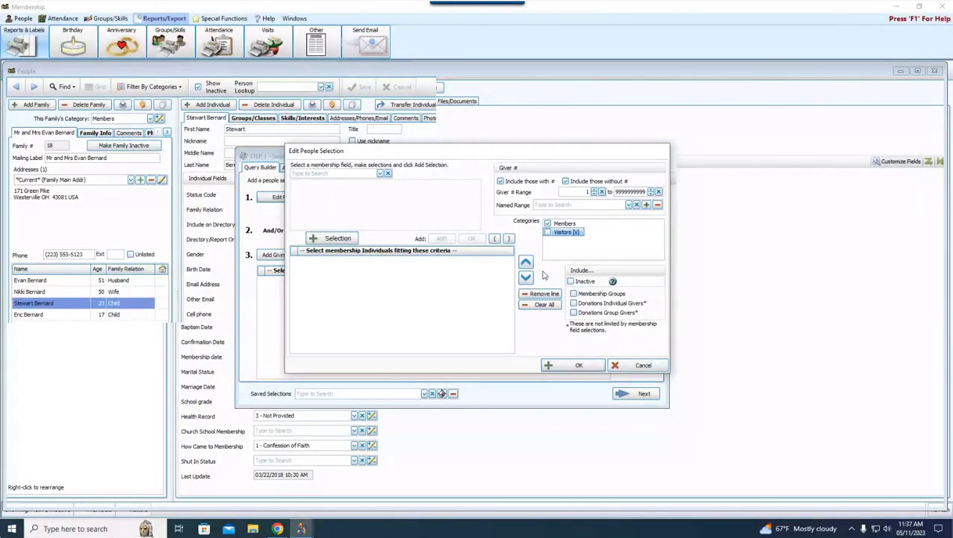
click(567, 233)
click(603, 366)
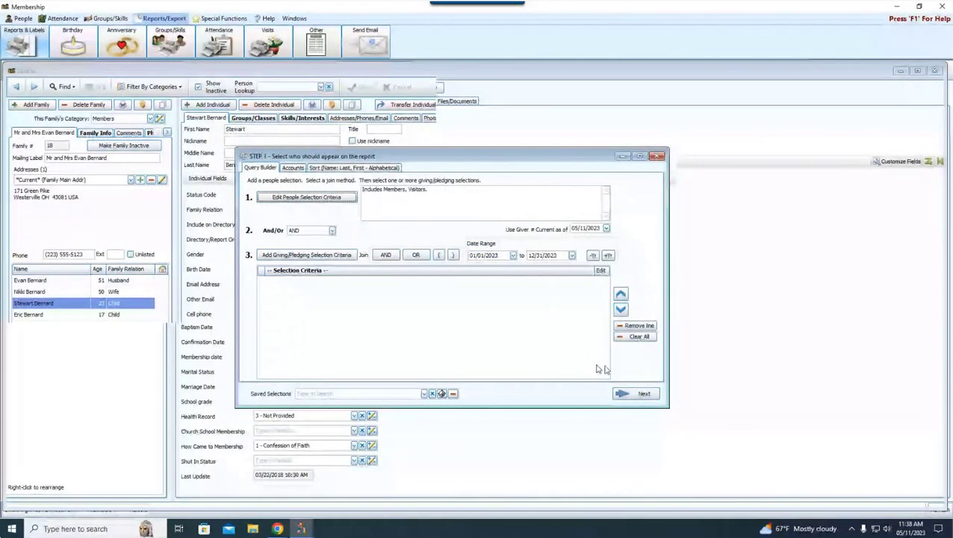
Check the report's sort fields, keep Name: Last, First - Alphabetical, and proceed to the layout selection
click(364, 169)
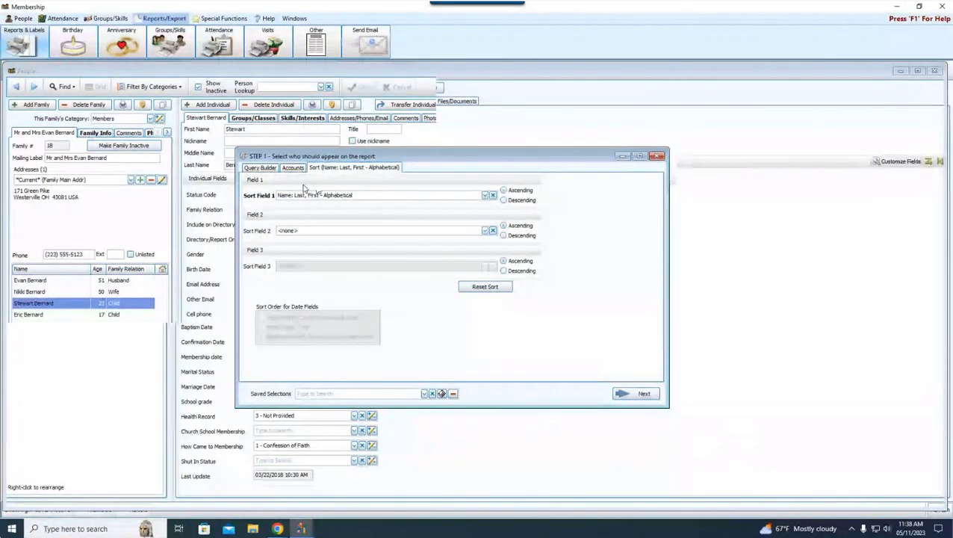
click(260, 168)
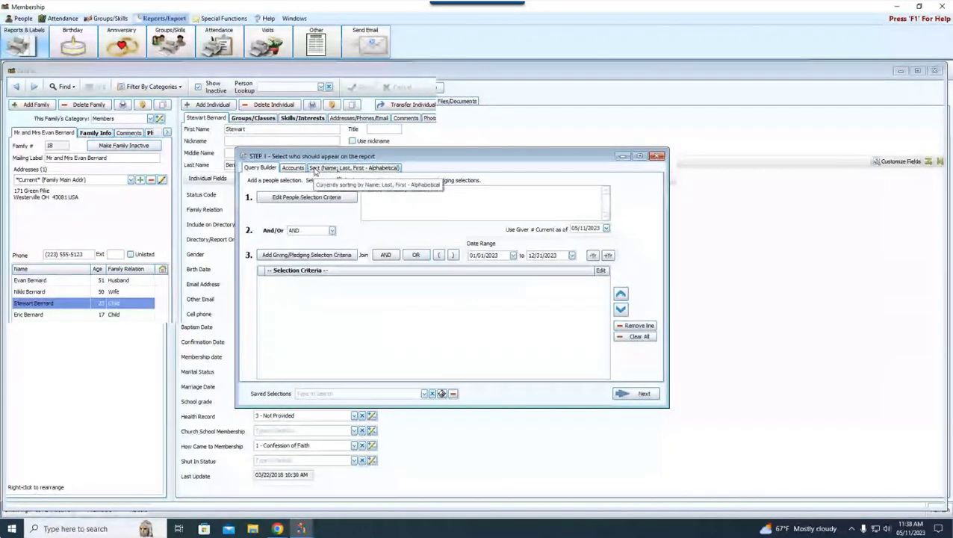
click(395, 168)
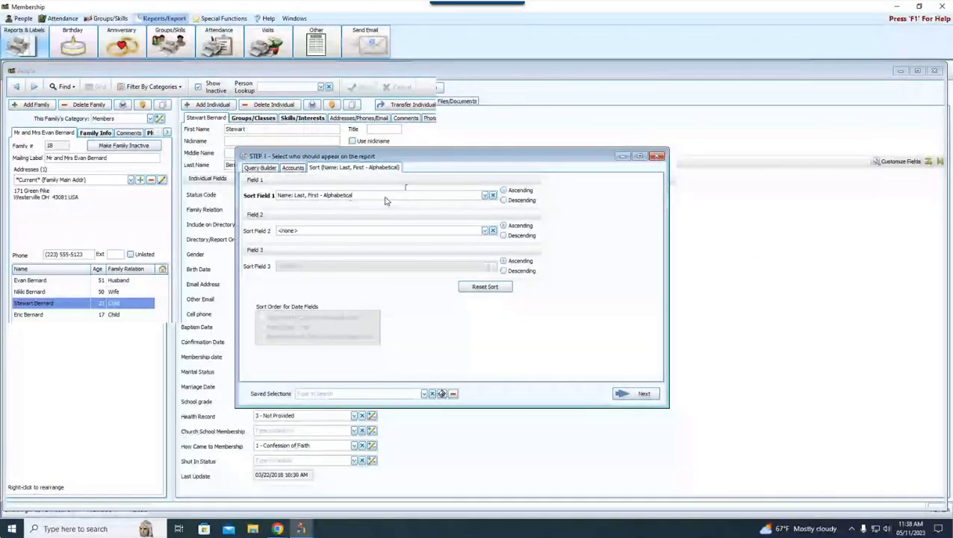
click(643, 394)
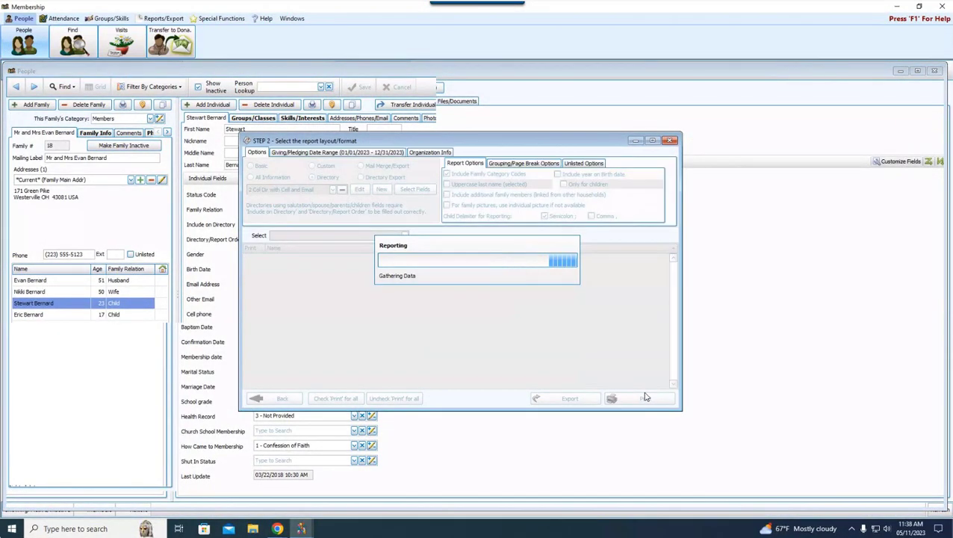
click(645, 398)
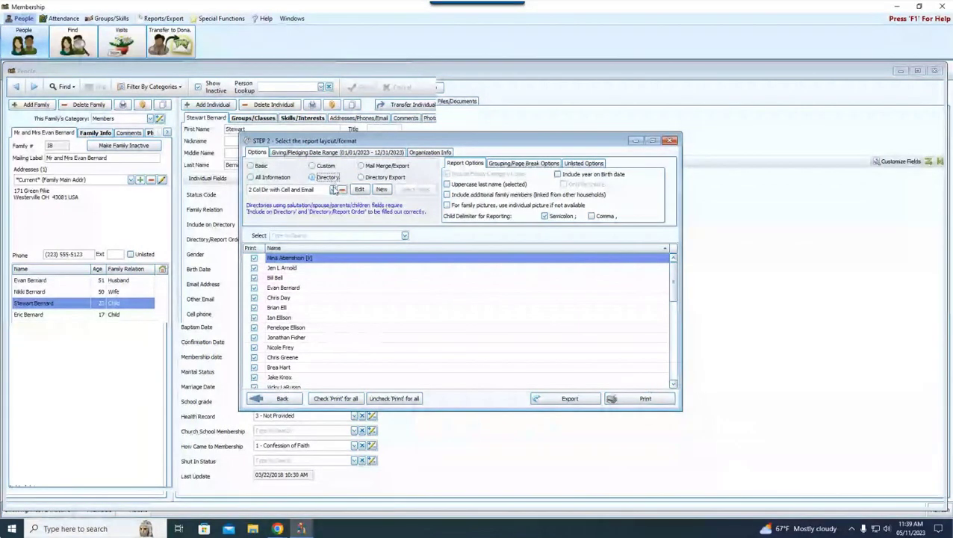
Browse the available directory layouts, choose [Template] 2 Col Classic Directory, and print the report with it
click(333, 190)
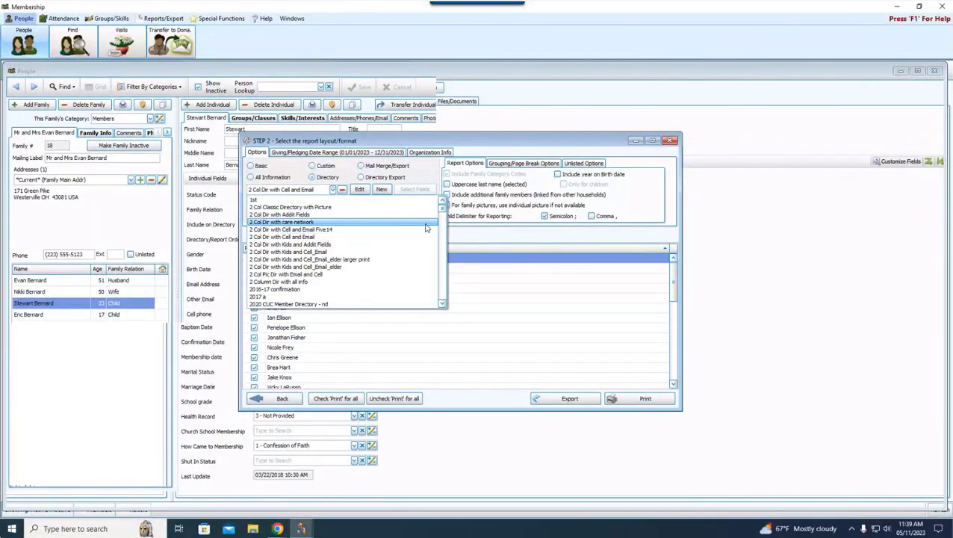
scroll(443, 213, down, 10)
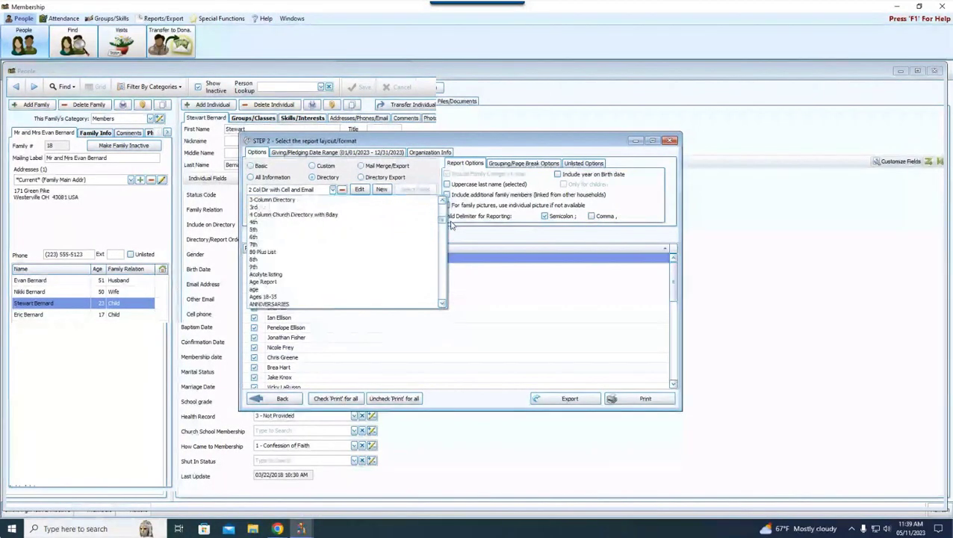
scroll(451, 224, up, 4)
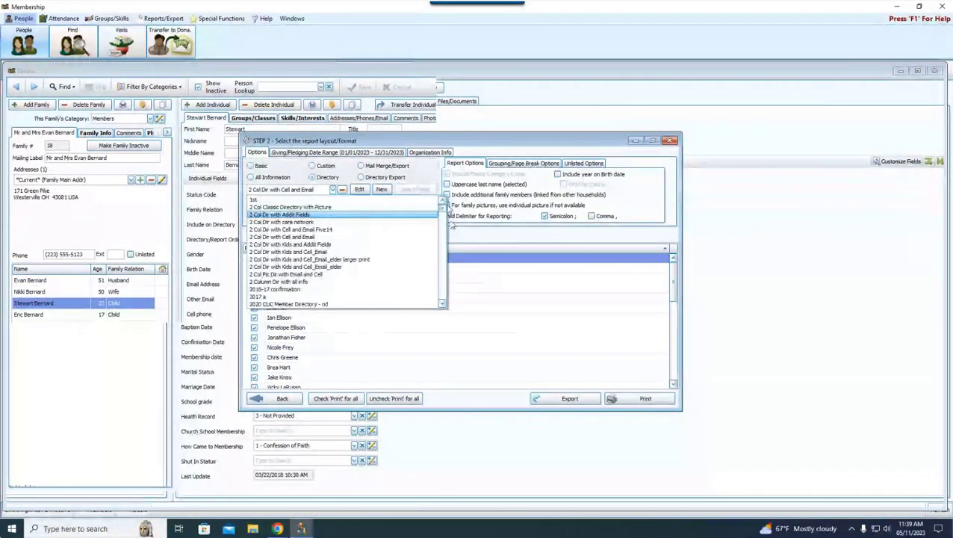
scroll(451, 224, down, 4)
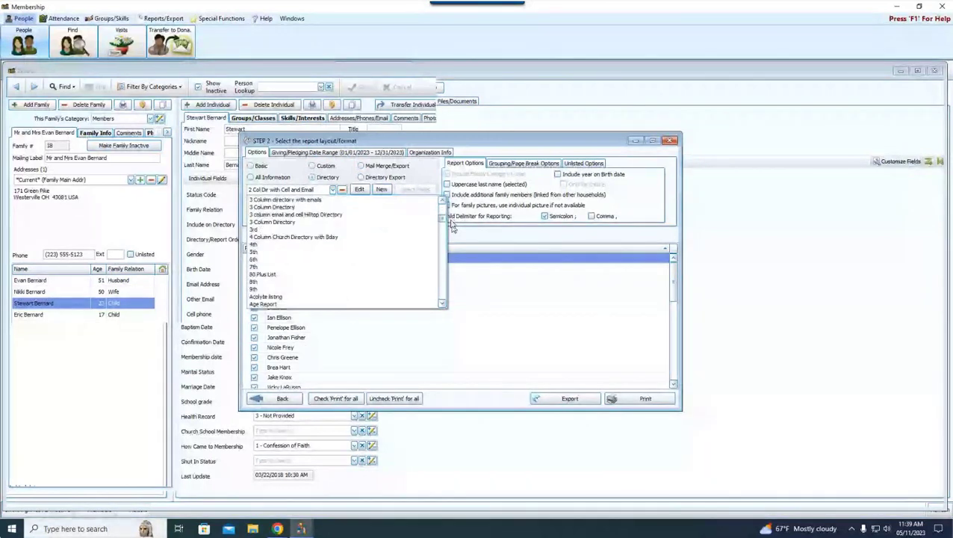
scroll(451, 224, down, 6)
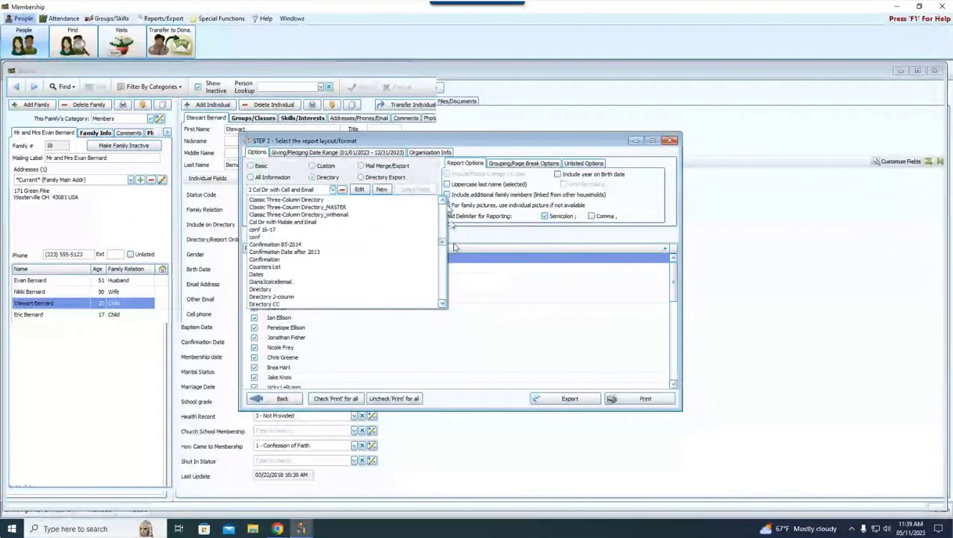
scroll(454, 247, down, 10)
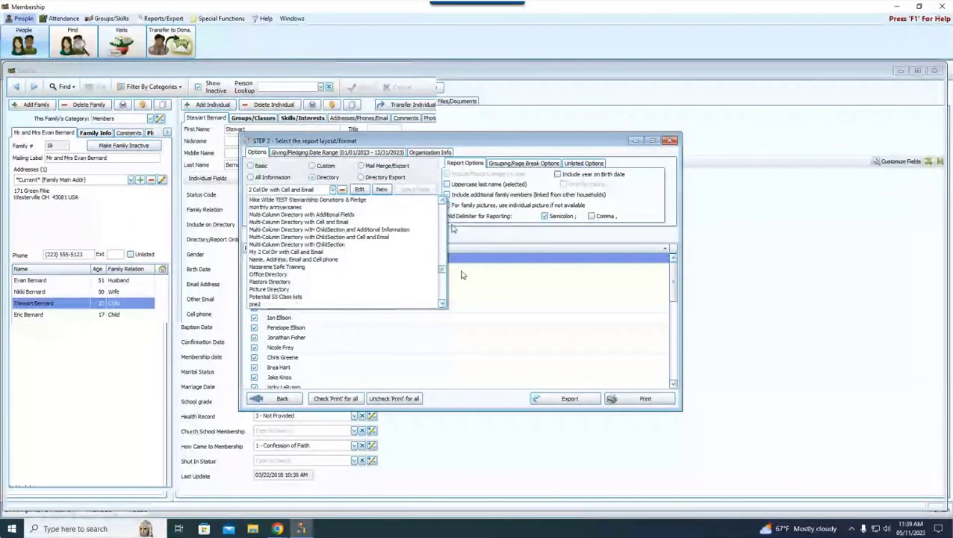
scroll(462, 282, down, 6)
scroll(463, 288, down, 5)
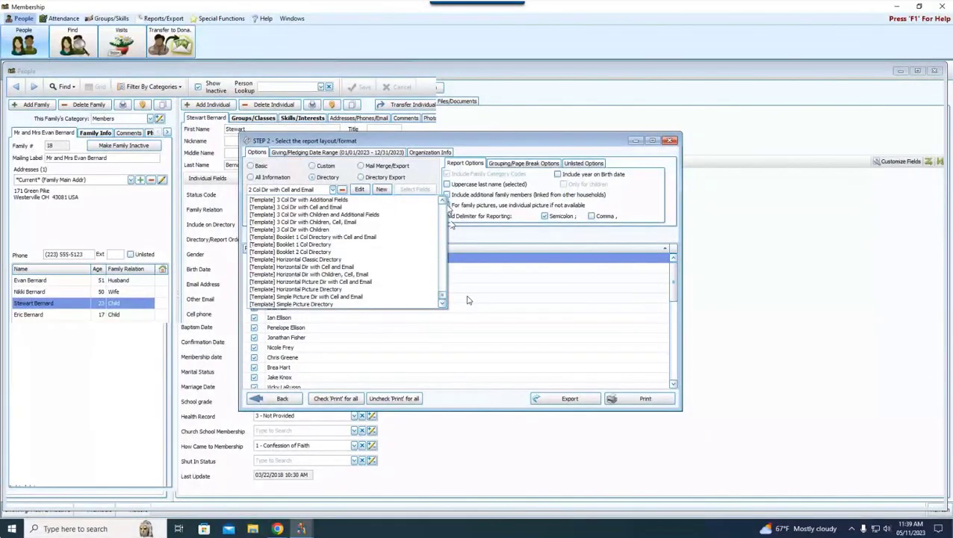
scroll(459, 261, up, 3)
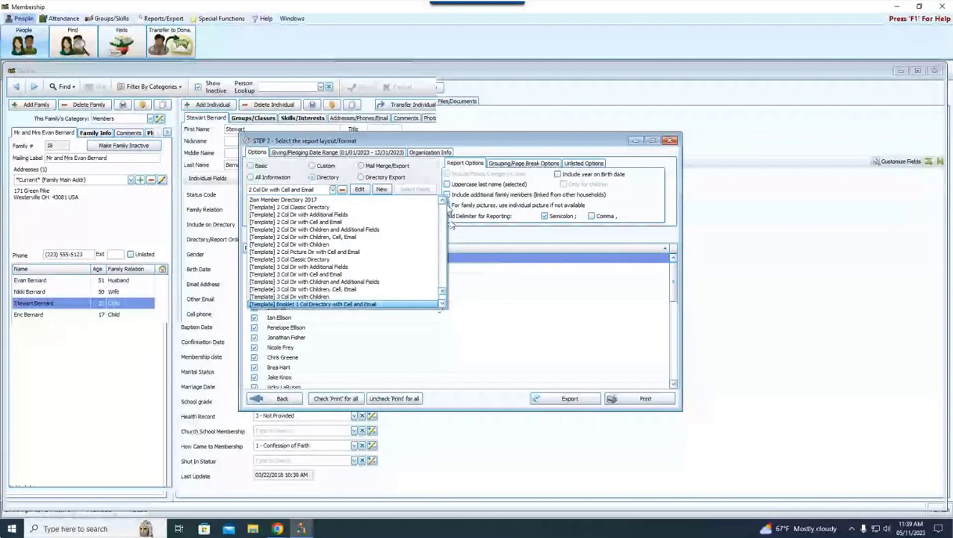
scroll(360, 212, down, 1)
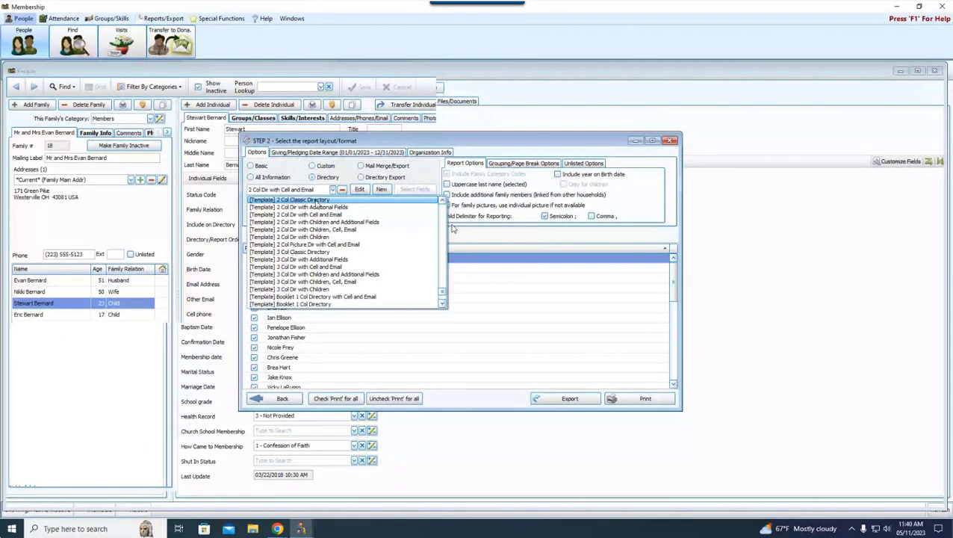
click(318, 200)
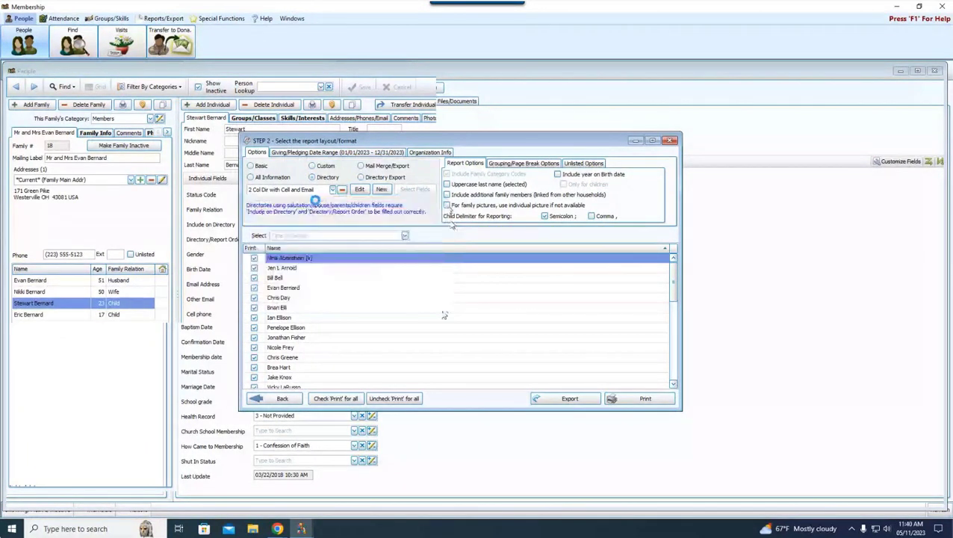
click(651, 395)
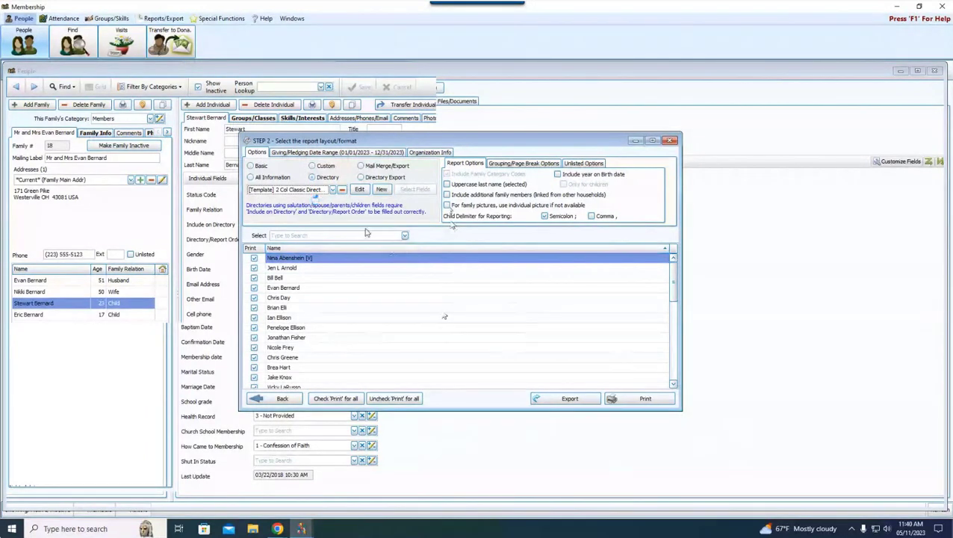
Choose the [Template] 2 Col Dir with Cell and Email layout and open it for editing in the report designer
click(333, 190)
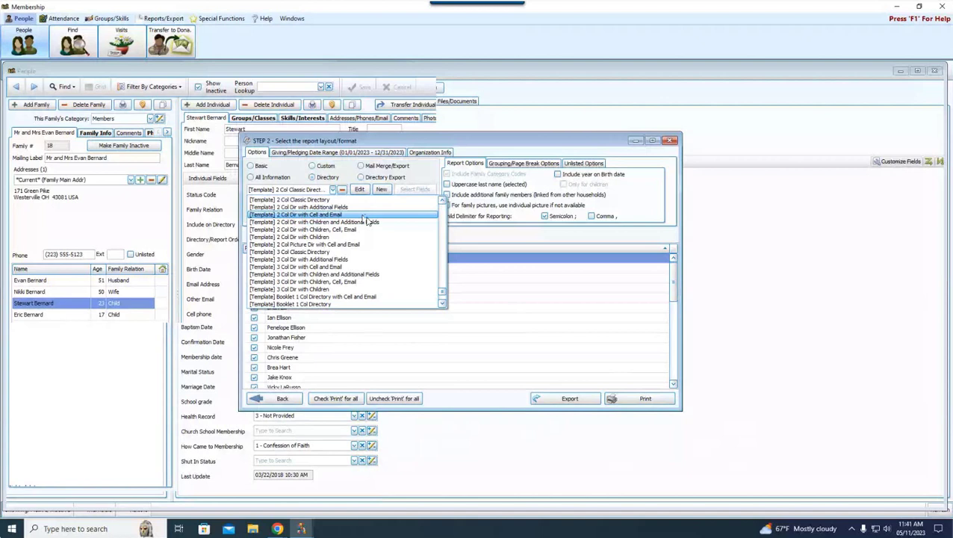
click(362, 215)
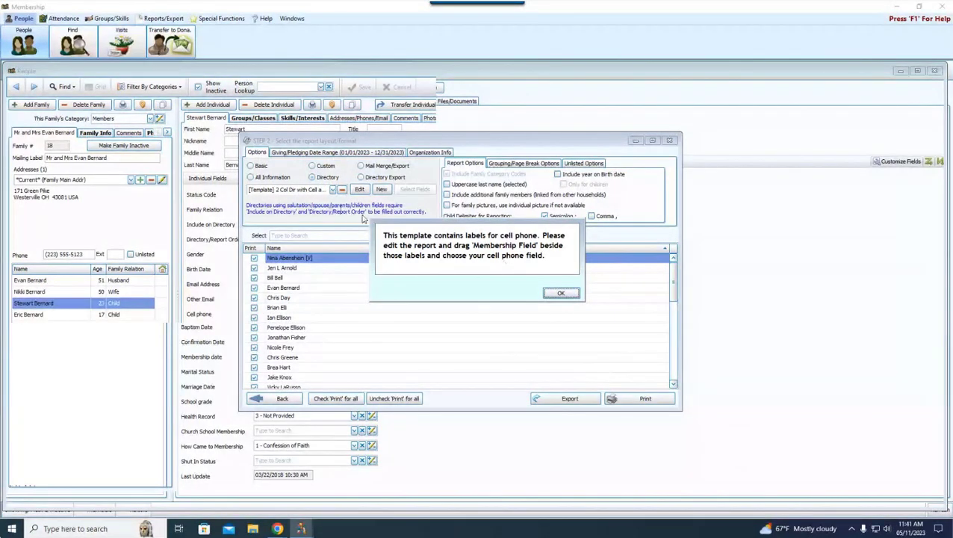
click(560, 293)
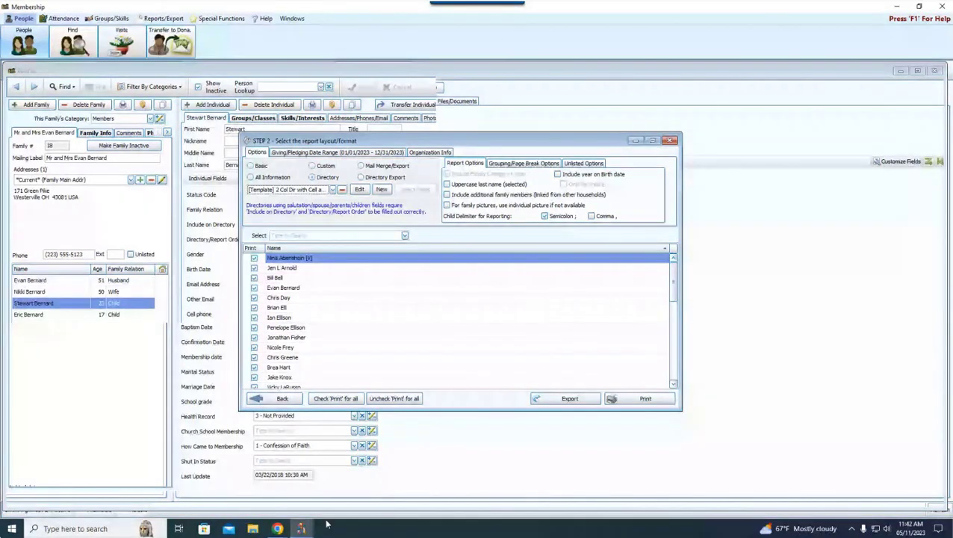
mouse_move(315, 530)
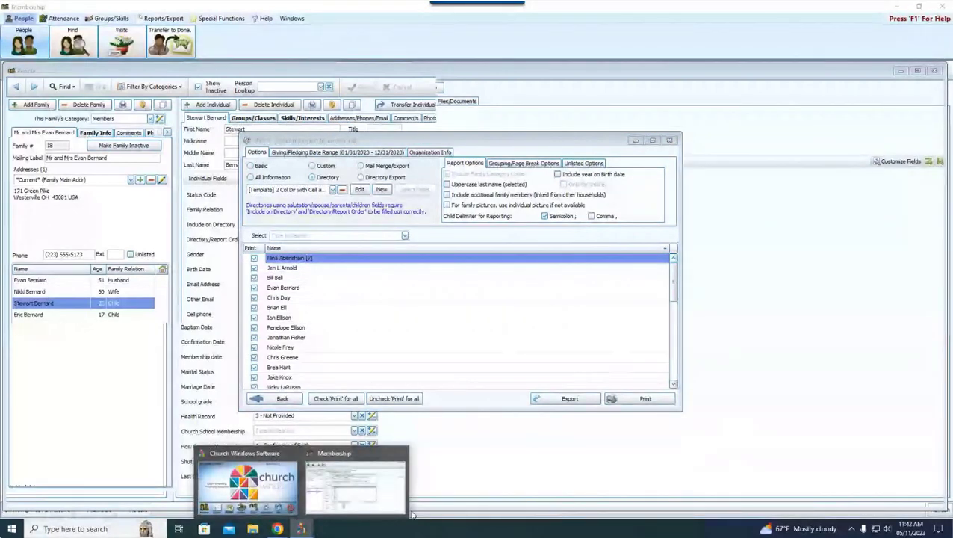
click(361, 190)
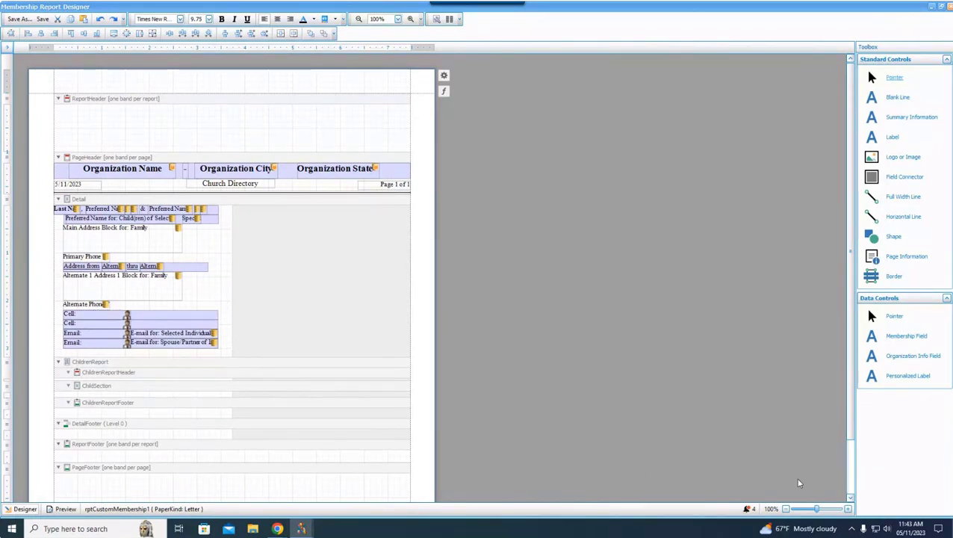
Examine the Cell and Email labels and the selected individual's e-mail field in the Detail band
click(847, 509)
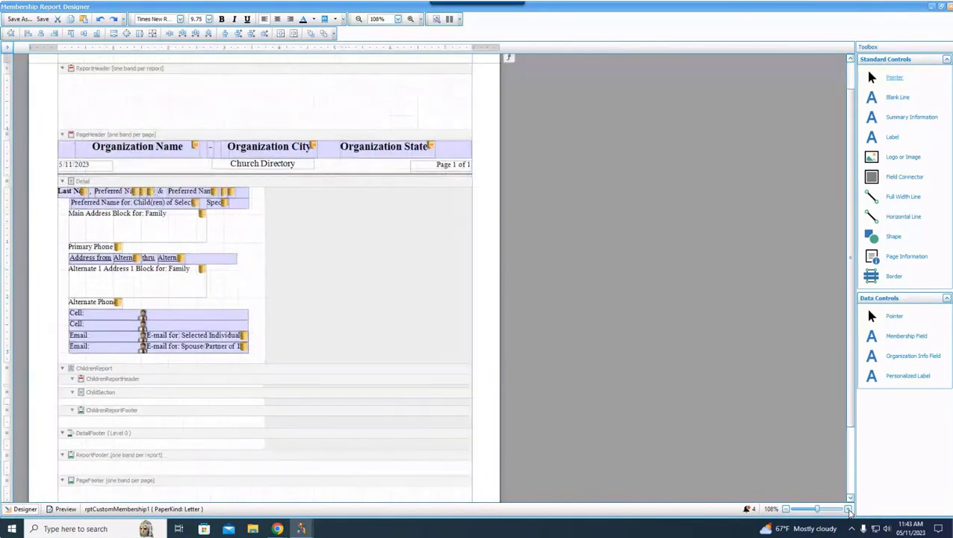
click(848, 509)
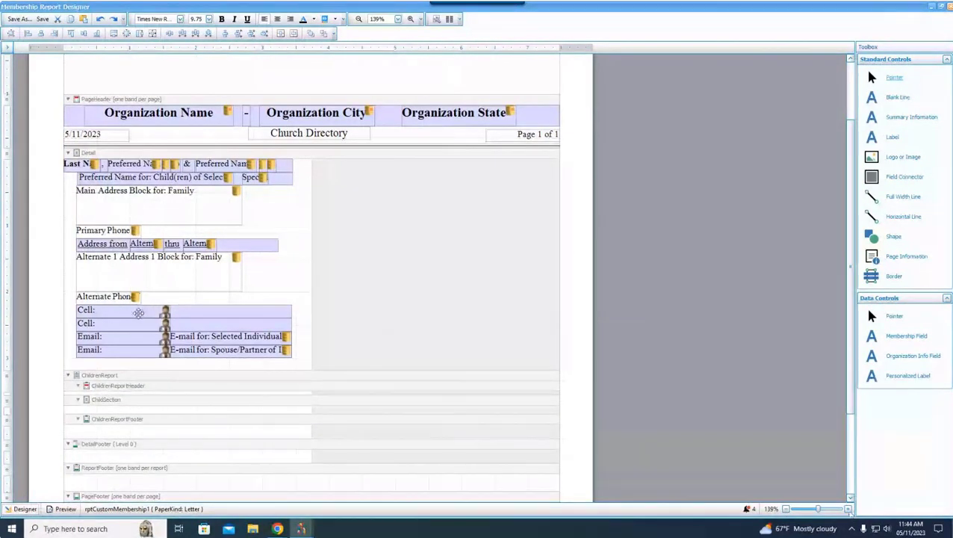
click(103, 312)
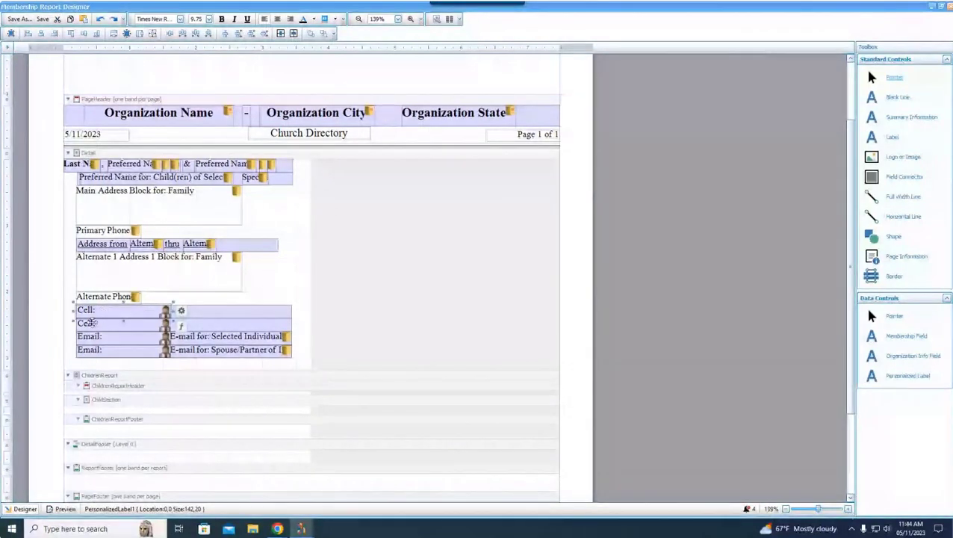
click(147, 326)
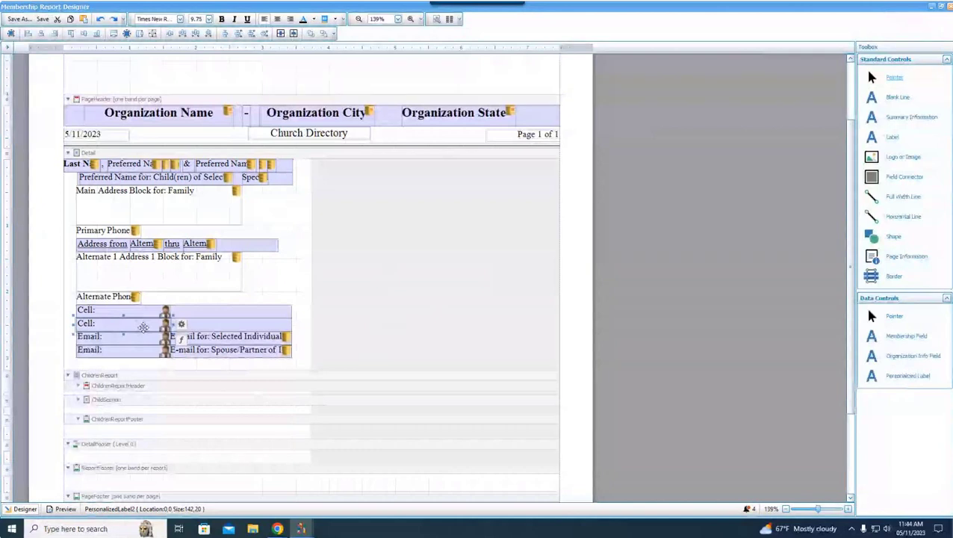
click(153, 350)
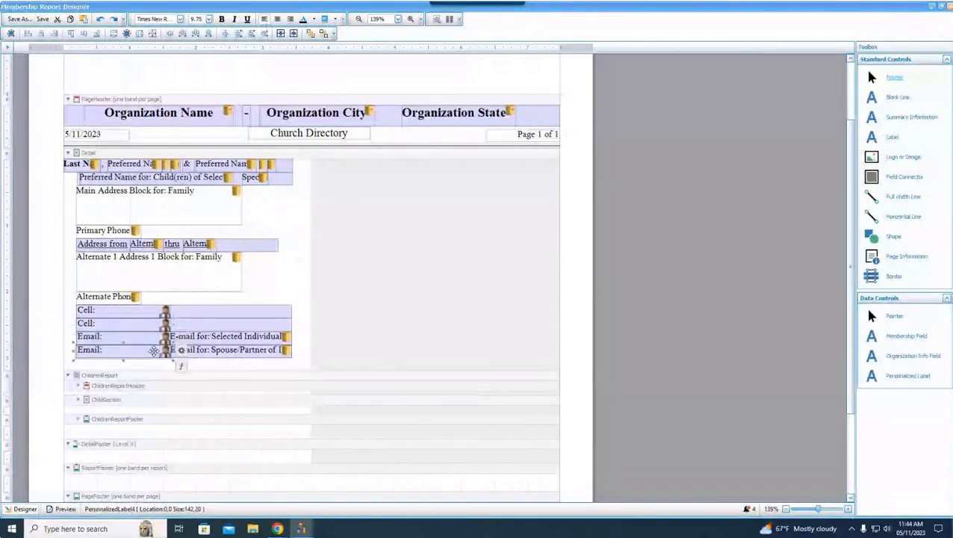
click(152, 337)
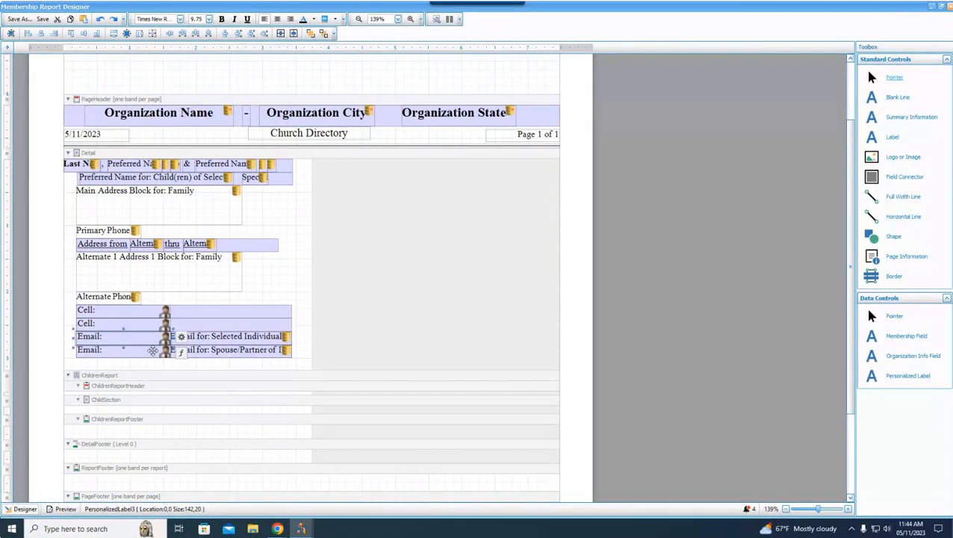
click(152, 350)
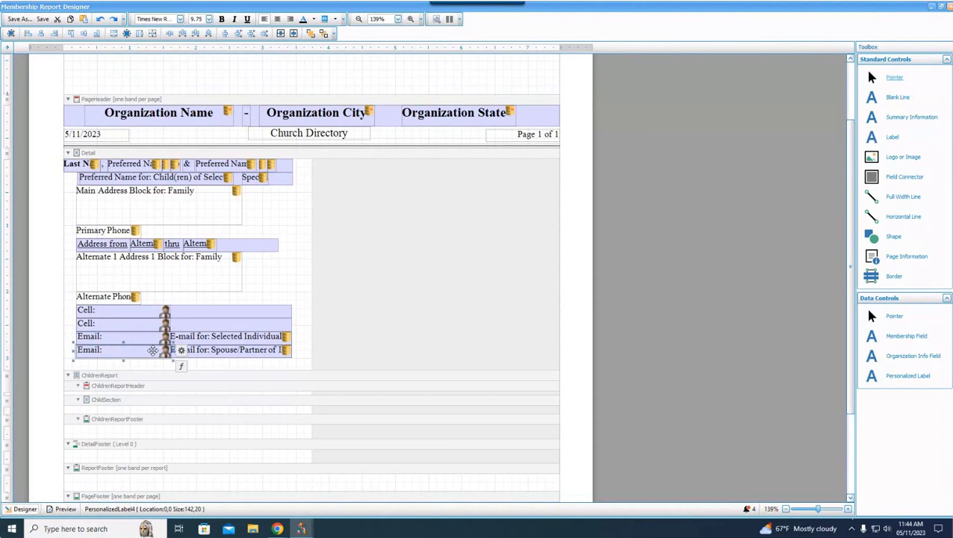
click(252, 336)
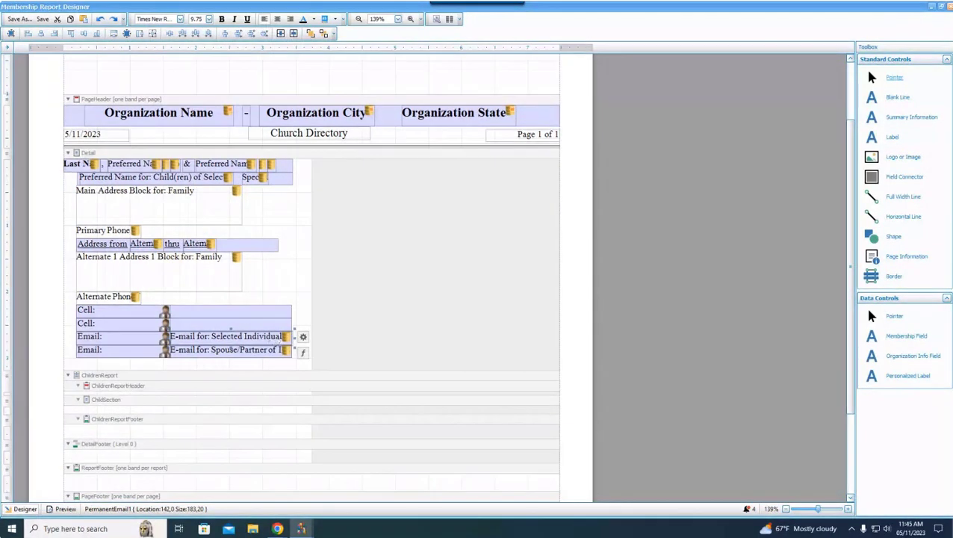
click(129, 337)
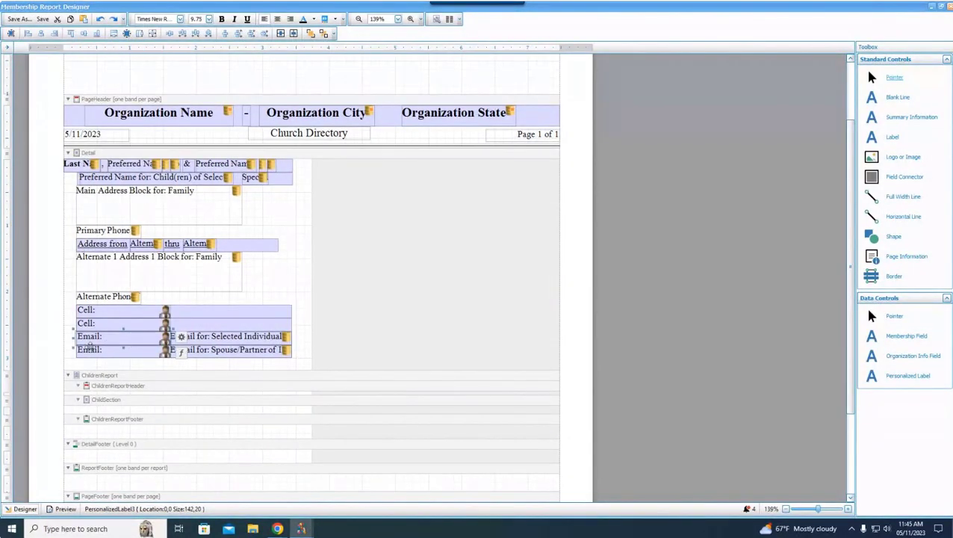
click(218, 335)
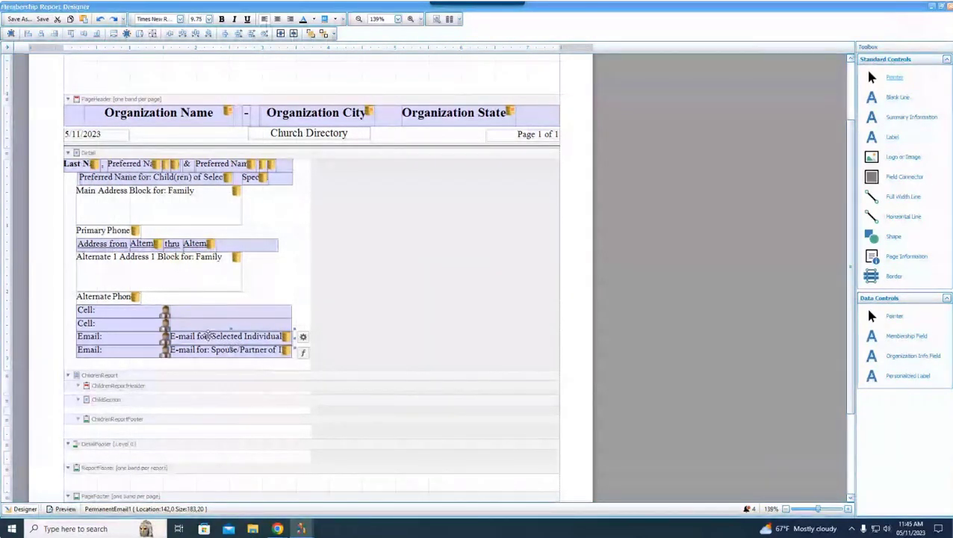
Check the Family Member and omit-if-empty settings of the two Email labels in the Detail band
click(146, 341)
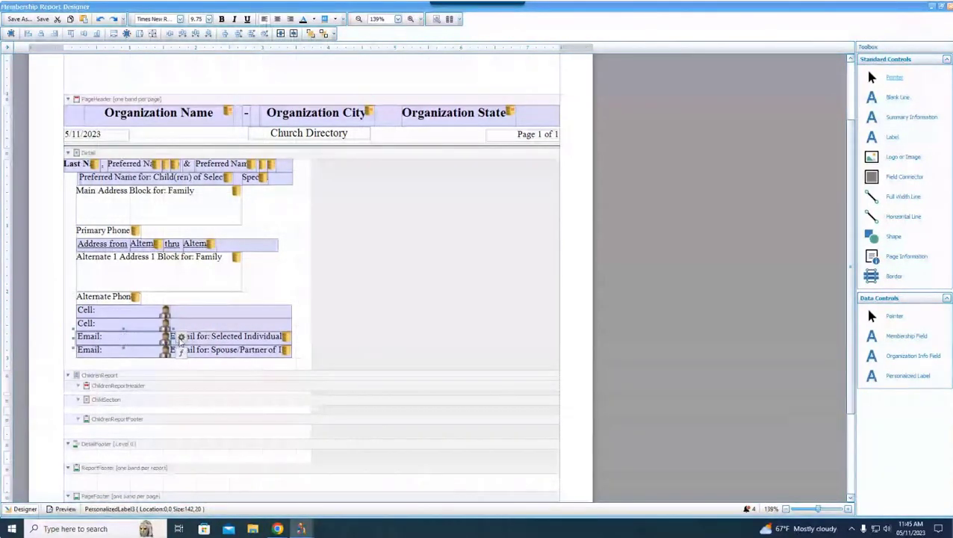
click(182, 340)
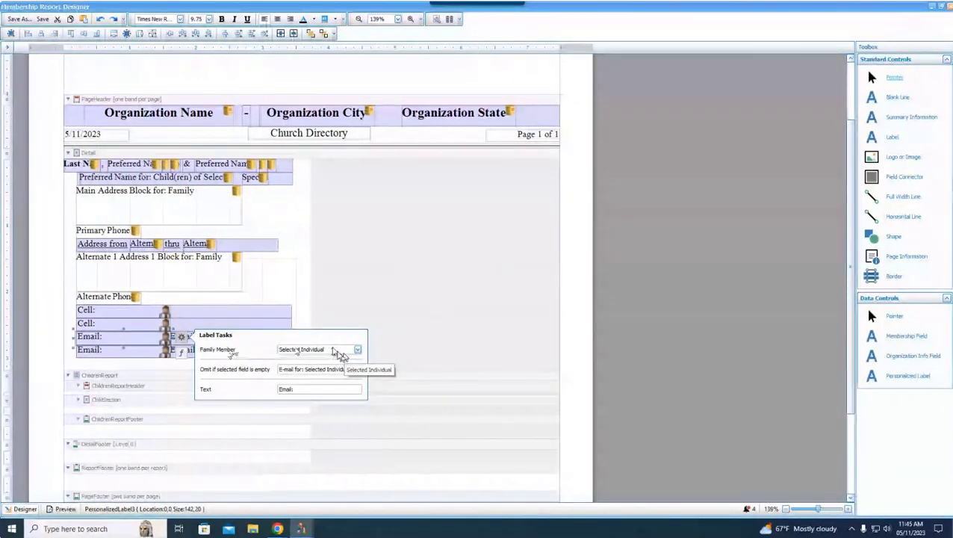
click(113, 353)
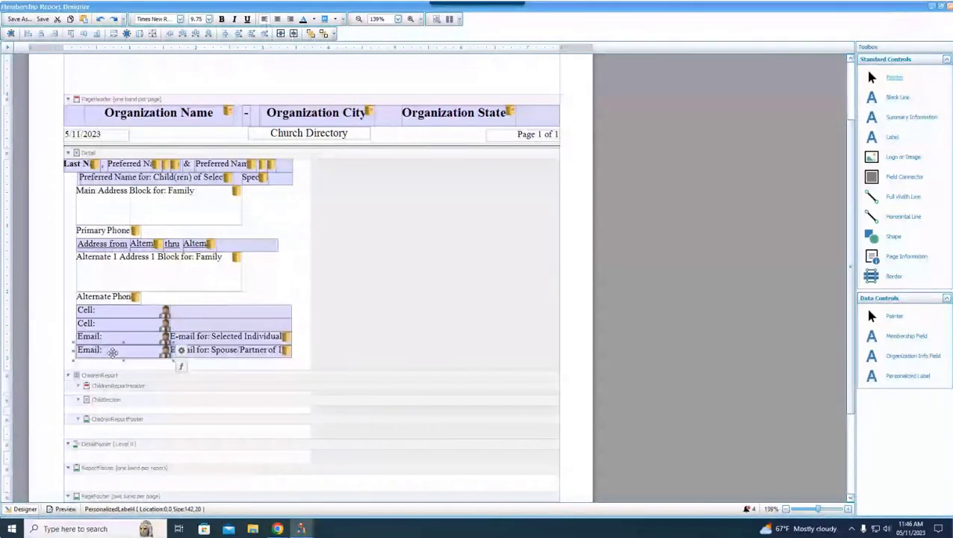
click(180, 350)
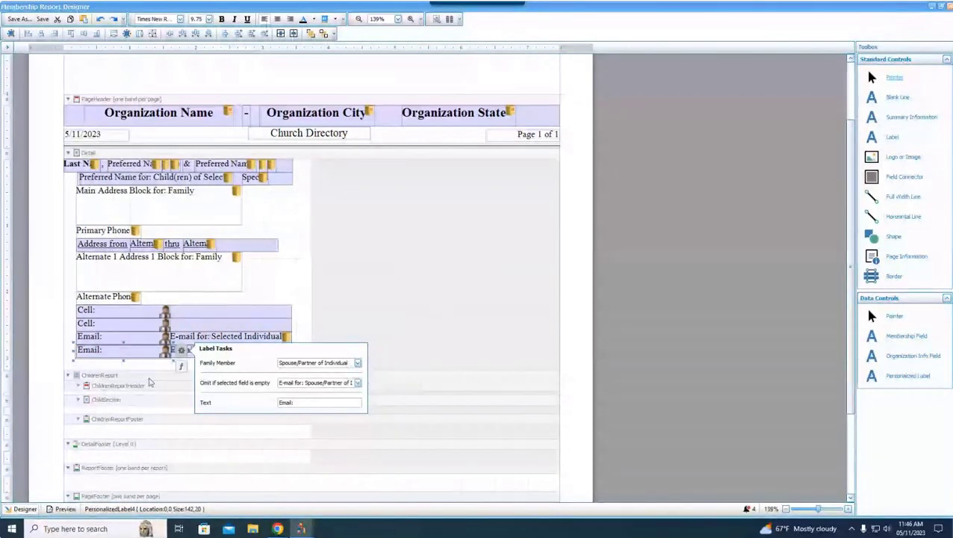
click(143, 355)
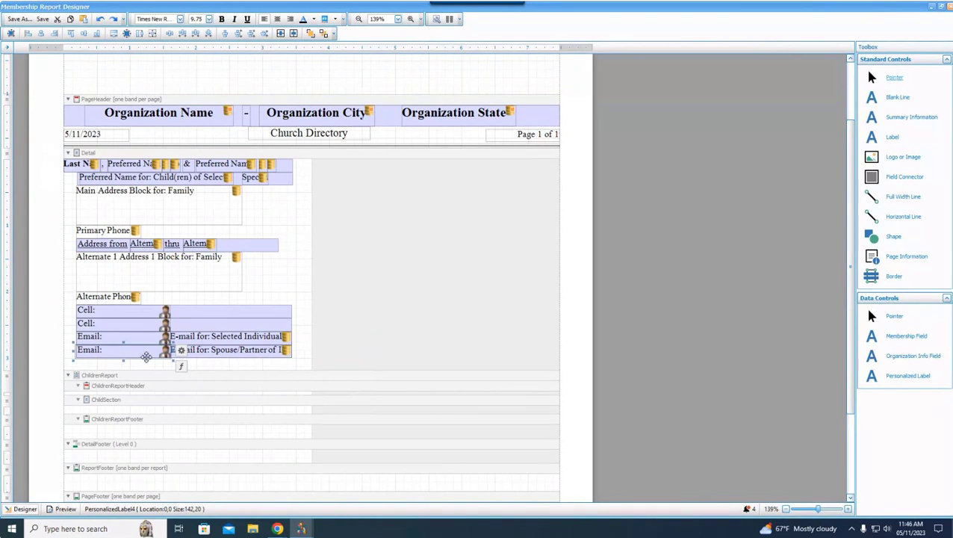
Check which family member each of the two e-mail fields beside the Email labels is assigned to
click(251, 336)
click(303, 336)
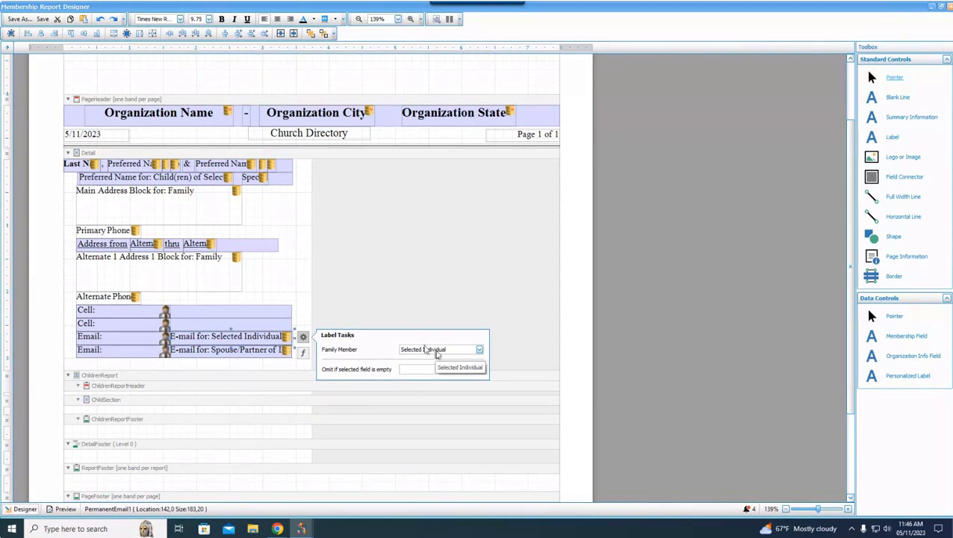
click(258, 351)
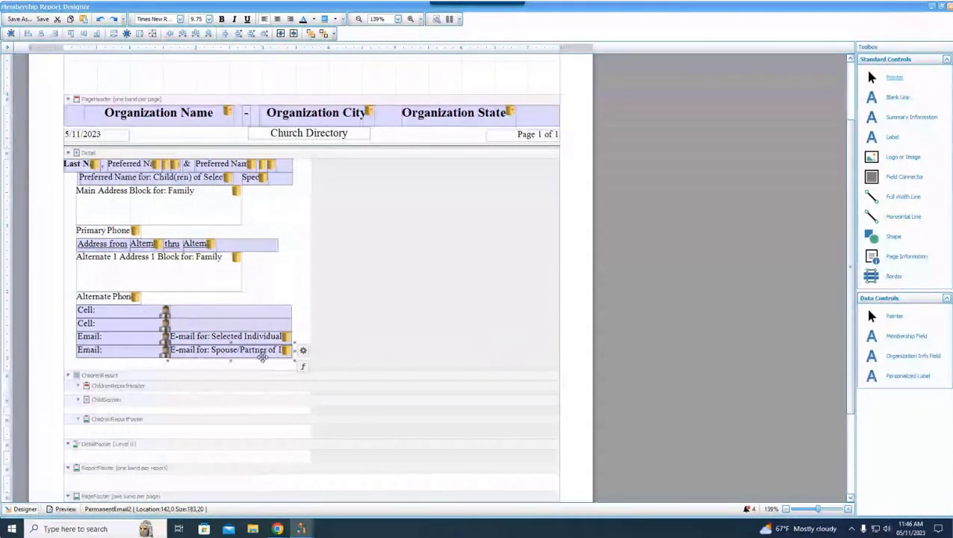
click(303, 350)
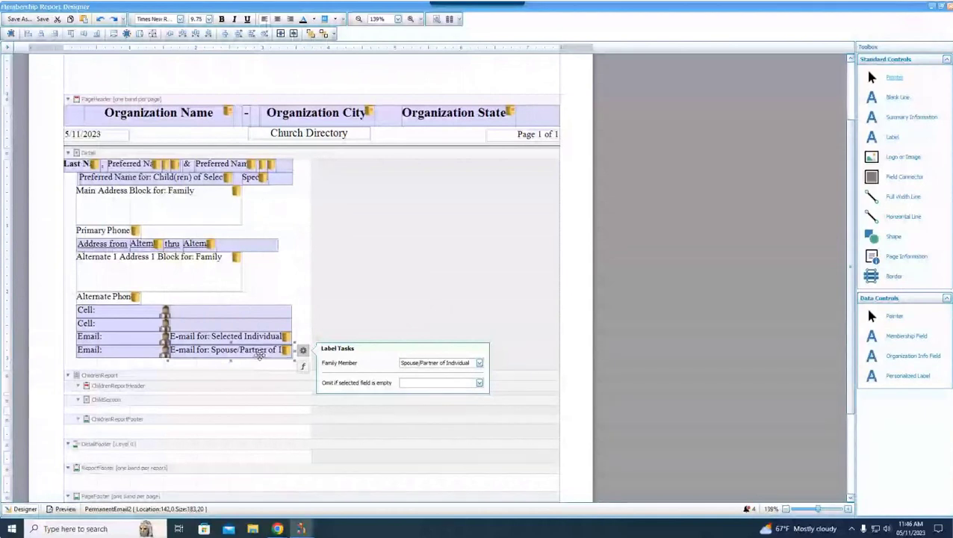
click(345, 326)
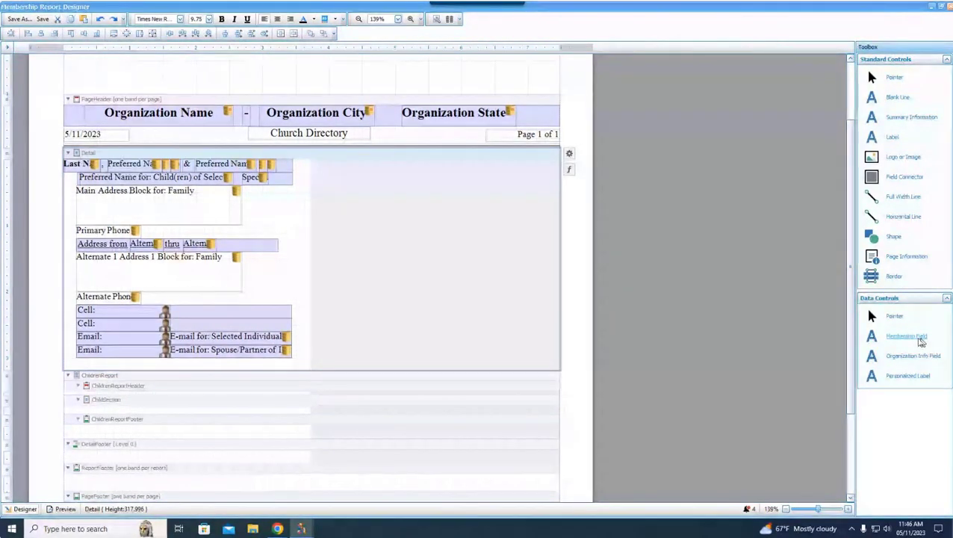
Insert a Cell phone membership field beside the lower Cell label in the Detail band and widen it to about 173
drag(920, 339, 205, 324)
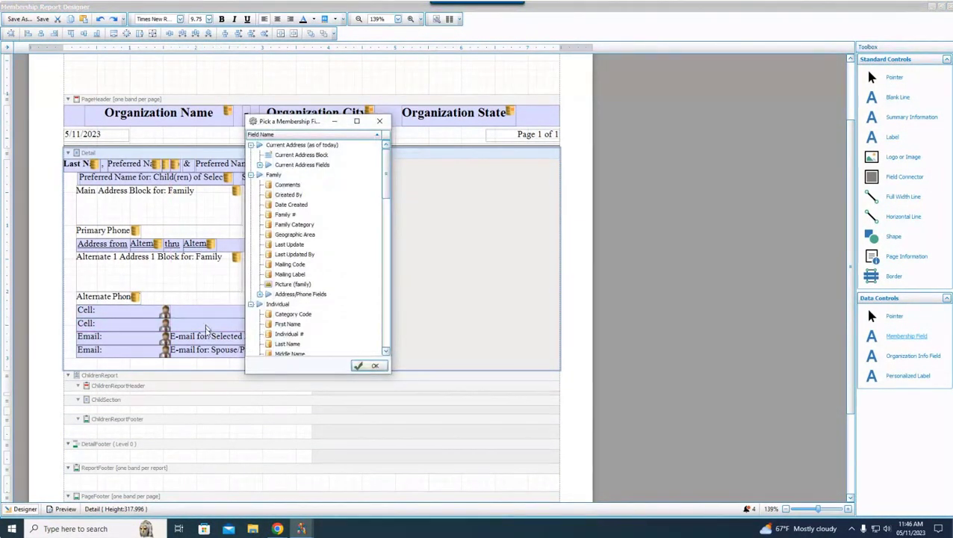
drag(297, 124, 392, 185)
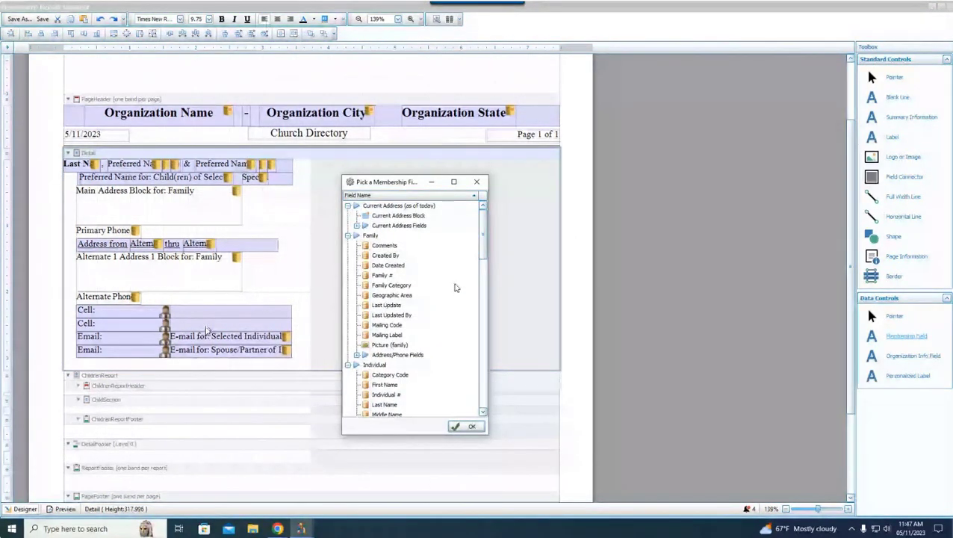
scroll(461, 276, down, 5)
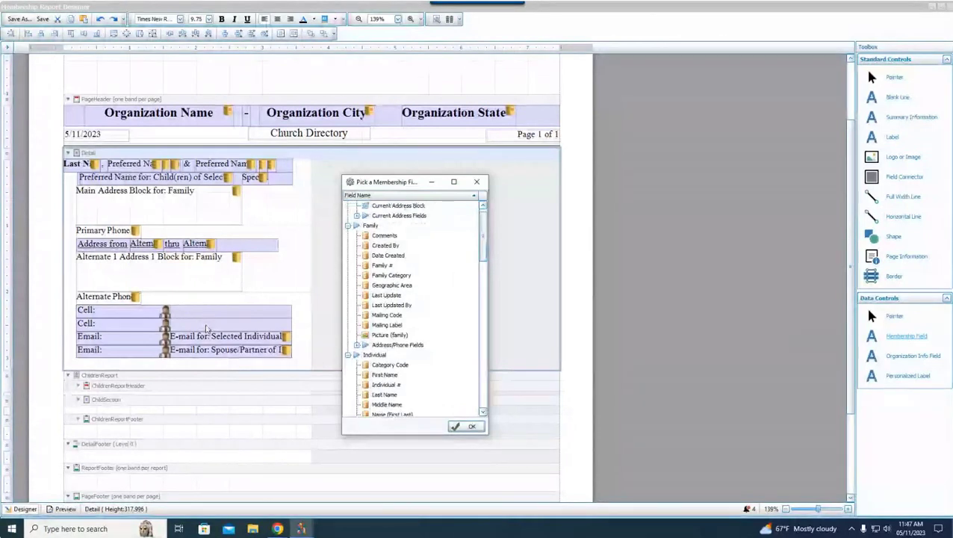
drag(496, 285, 507, 306)
scroll(406, 251, down, 2)
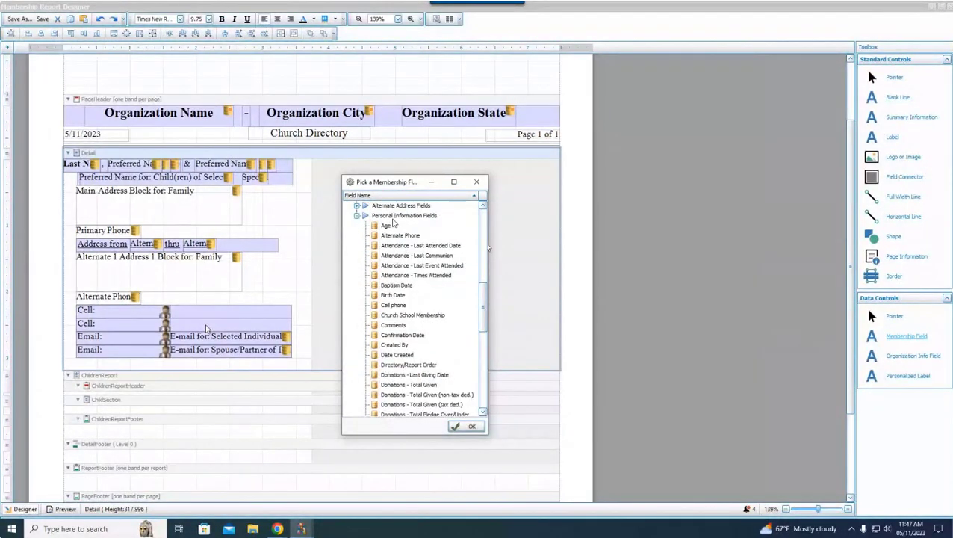
click(393, 305)
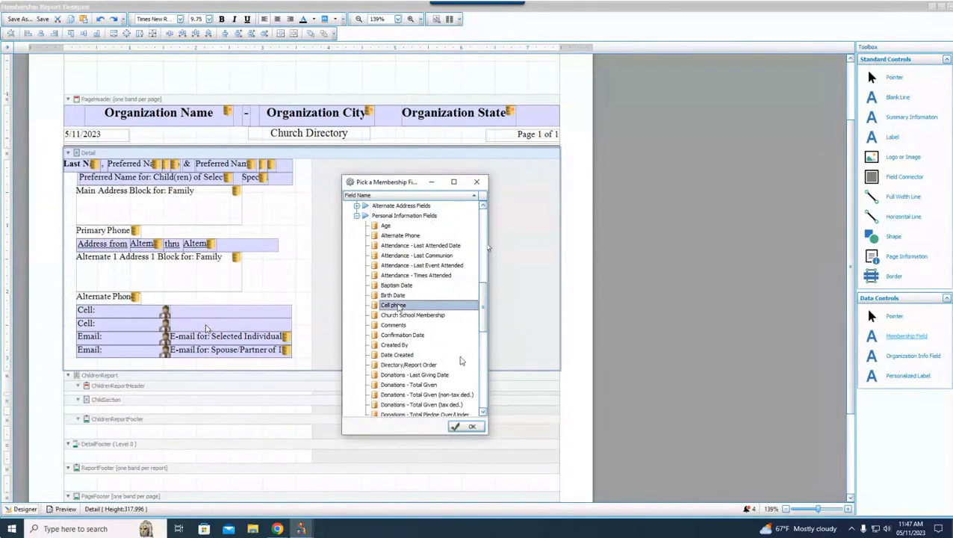
click(466, 426)
drag(171, 317, 291, 324)
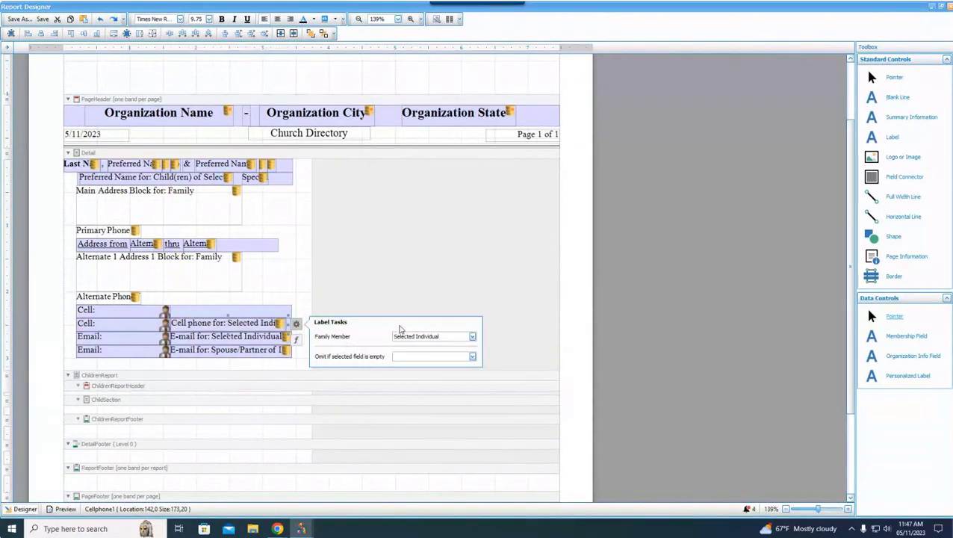
click(461, 290)
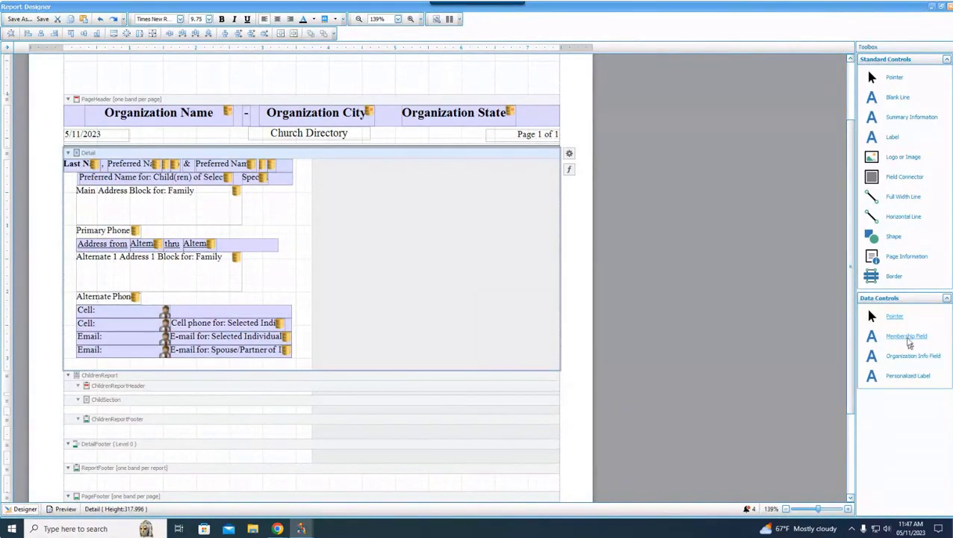
Add a second Cell phone membership field beside the upper Cell label and widen it to about 173
drag(908, 341, 205, 313)
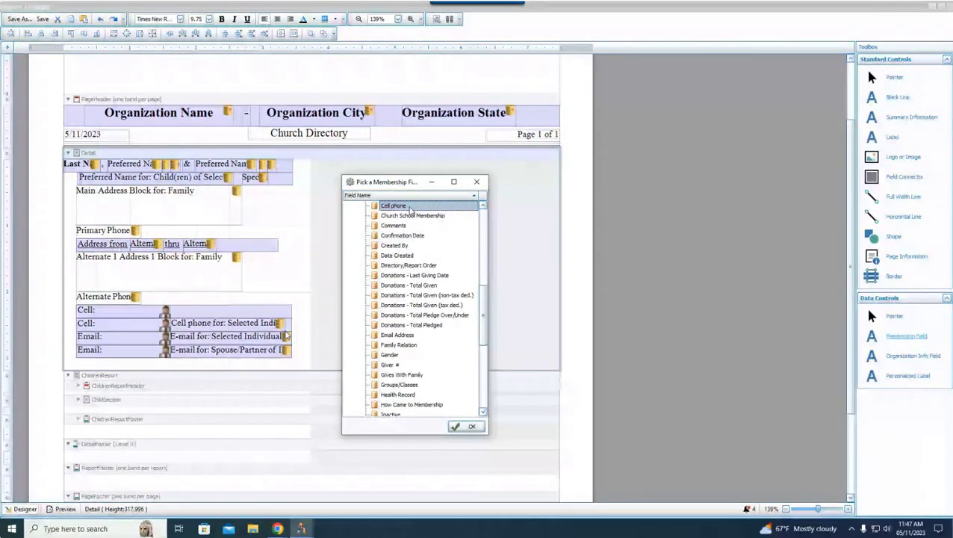
click(466, 426)
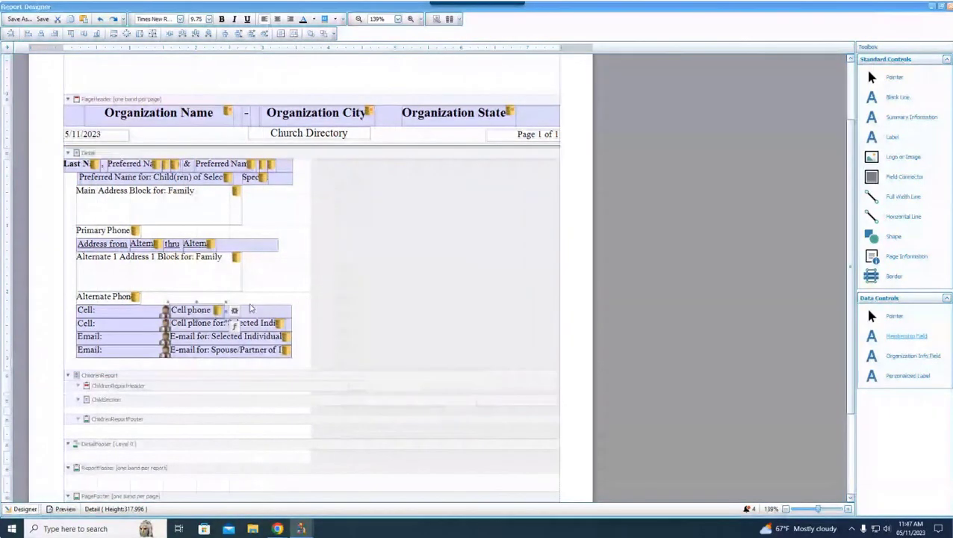
drag(225, 311, 291, 312)
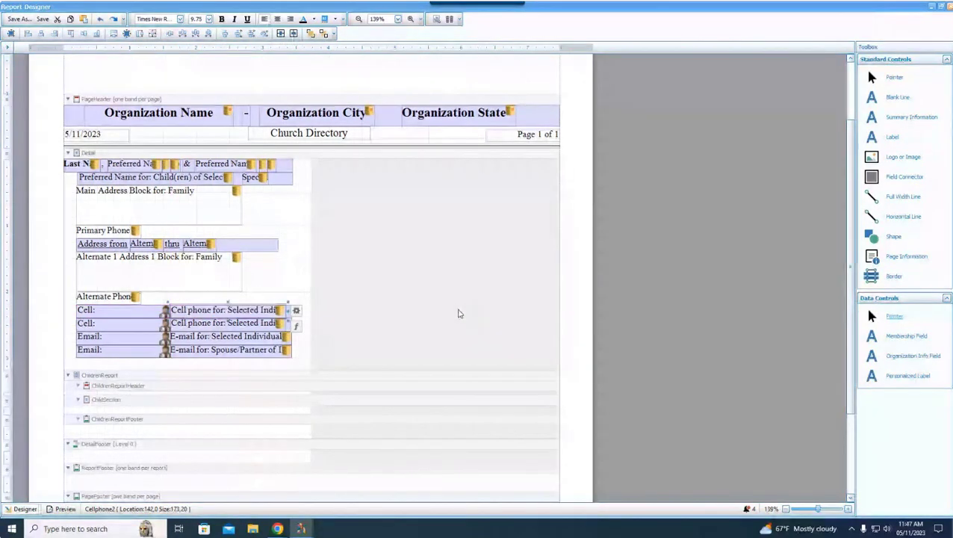
click(459, 314)
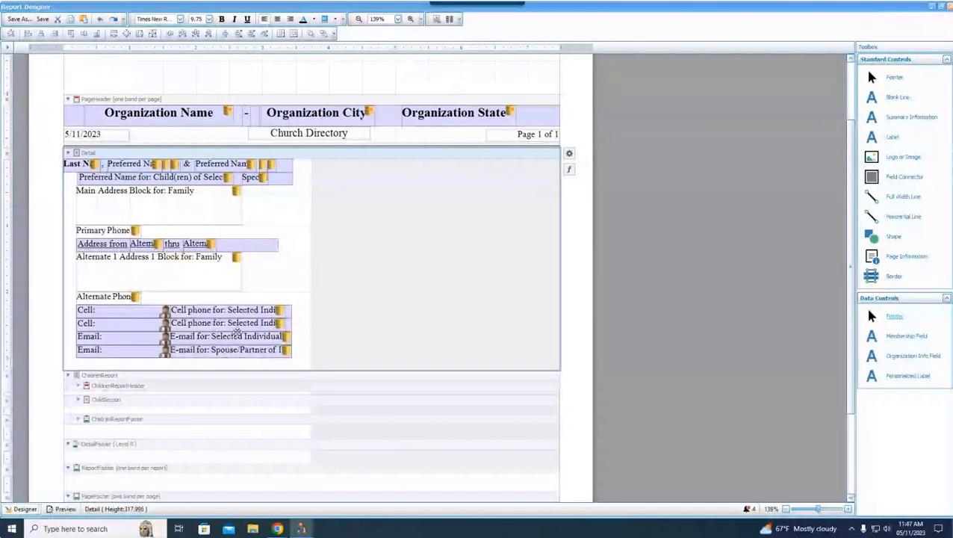
Widen both cell phone fields to about 183 so their right edges line up with the e-mail fields below
click(291, 324)
click(286, 309)
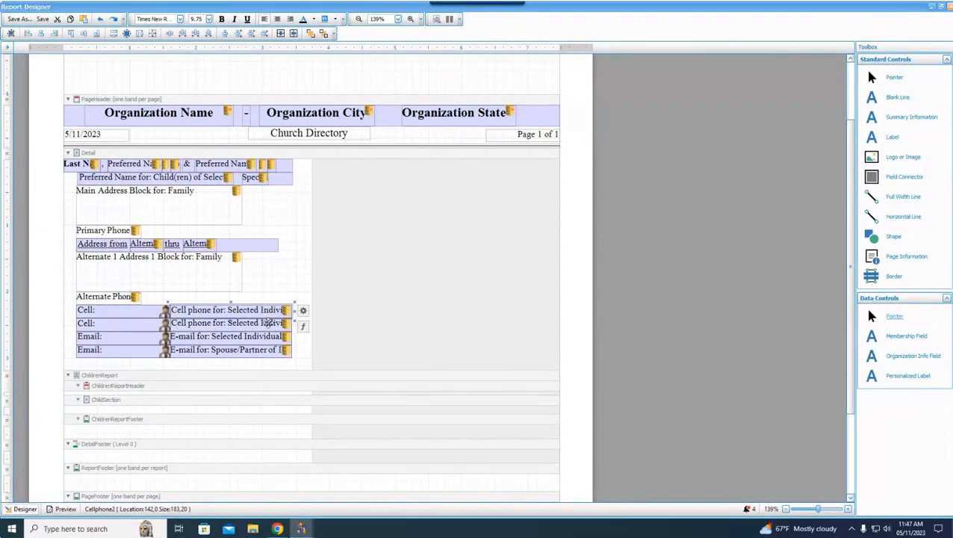
click(384, 331)
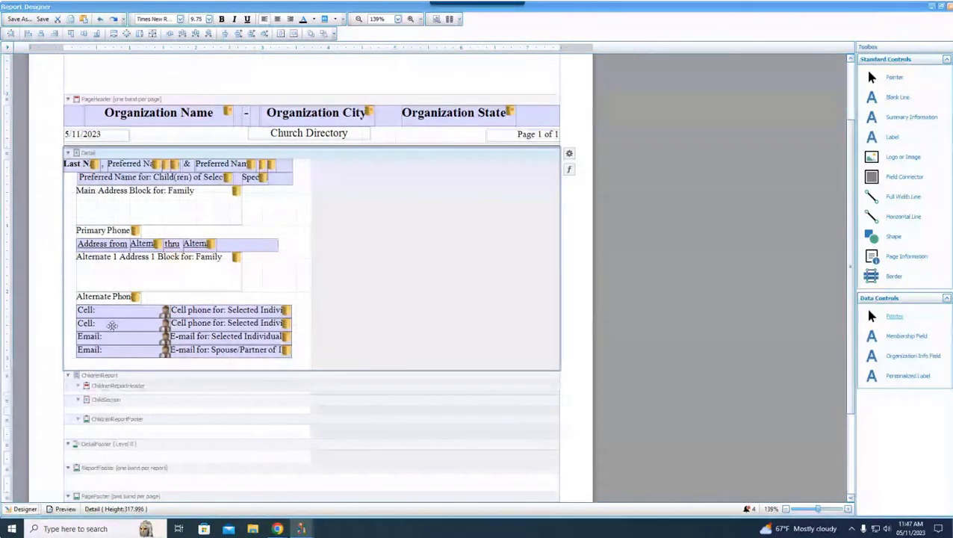
Assign the lower cell phone field to Spouse/Partner of Individual and check the upper field's Family Member setting
click(239, 325)
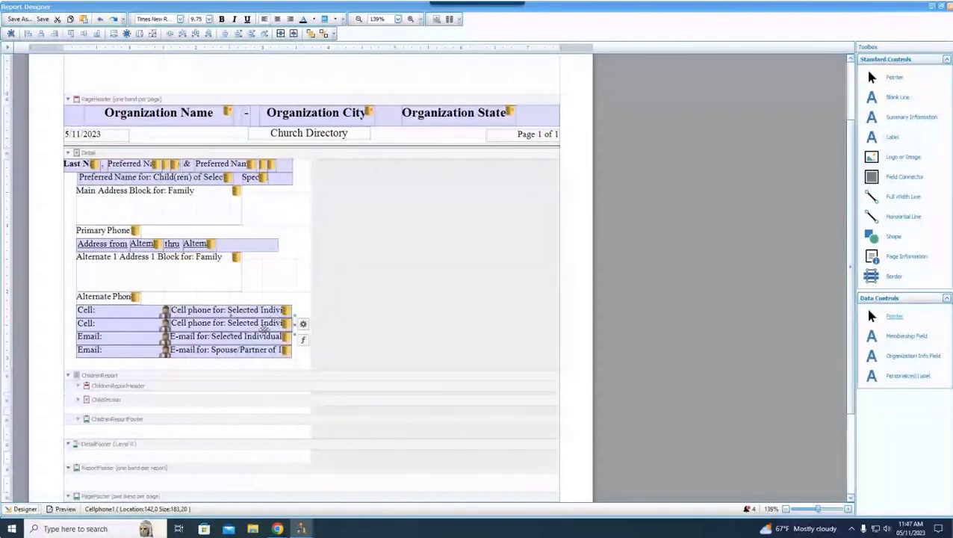
click(303, 325)
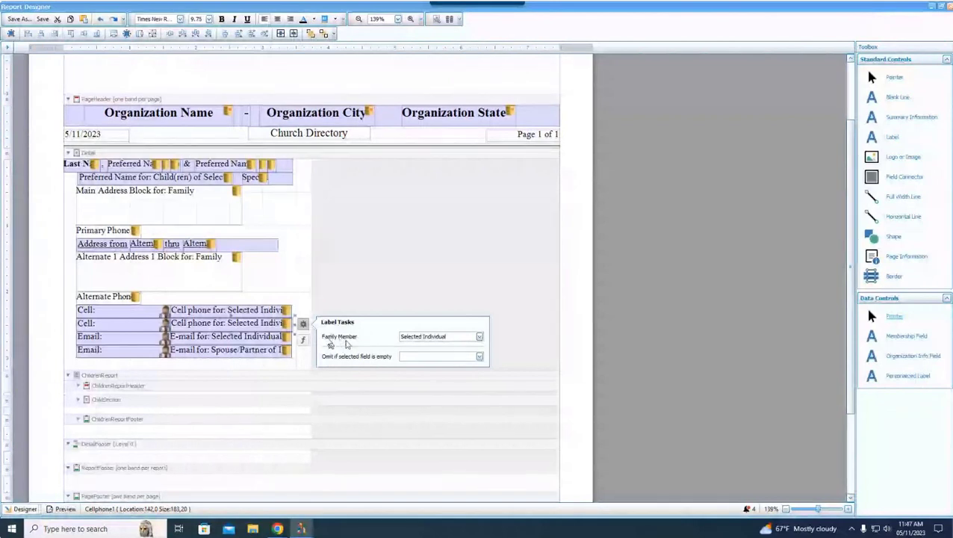
click(479, 337)
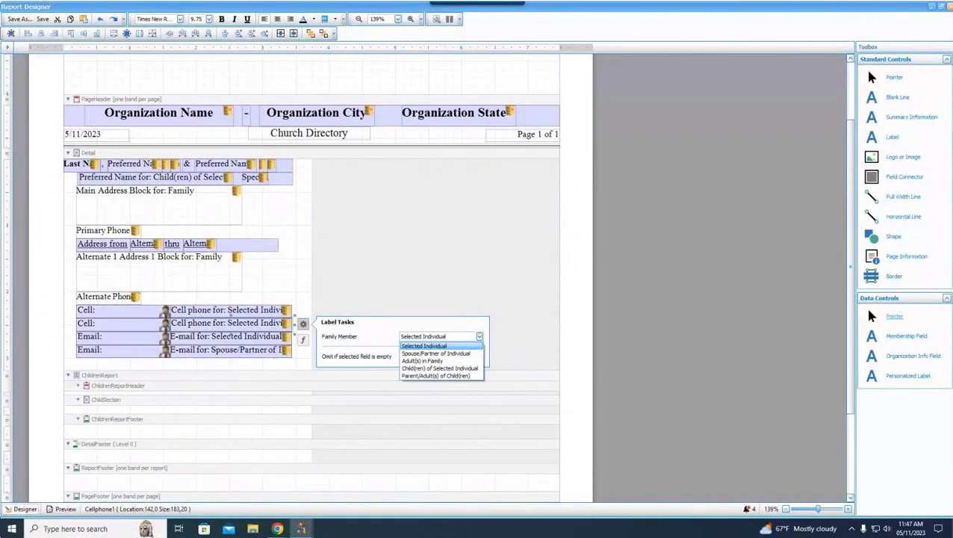
click(473, 354)
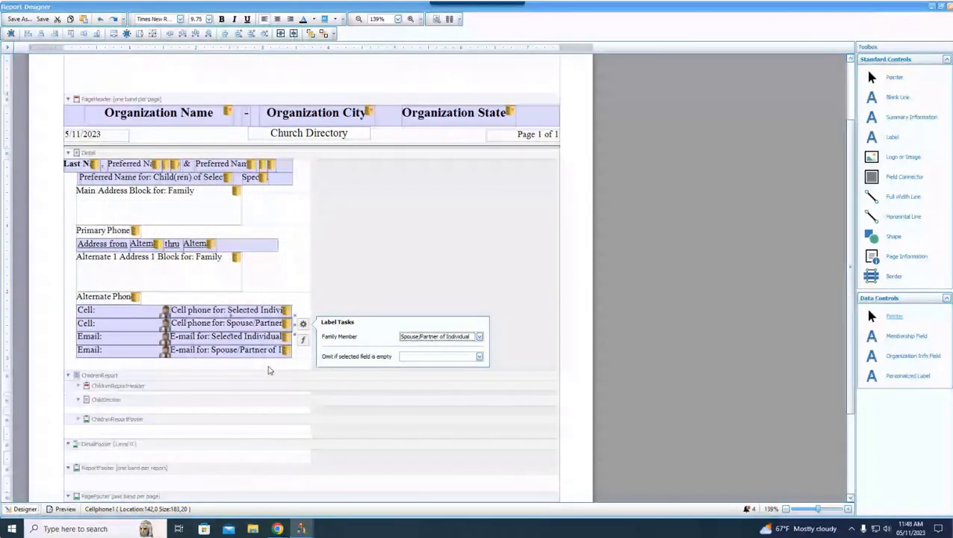
click(295, 298)
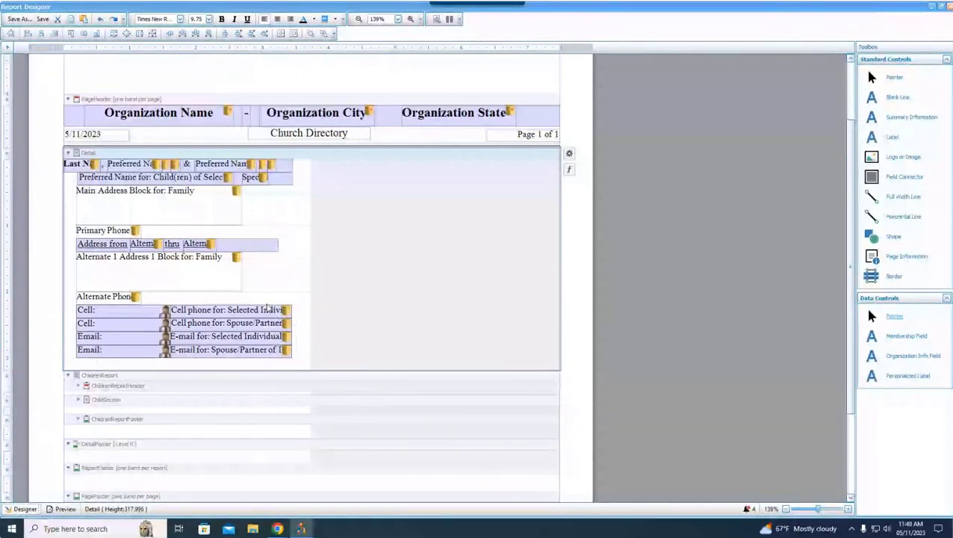
click(268, 308)
click(303, 309)
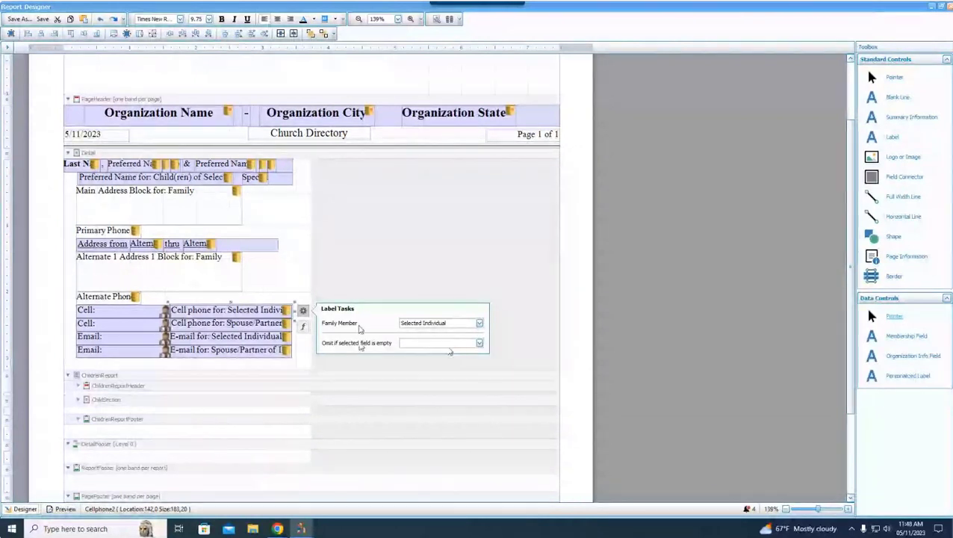
Set the upper Cell label to be omitted if Cell phone for: Selected Individual is empty
click(143, 311)
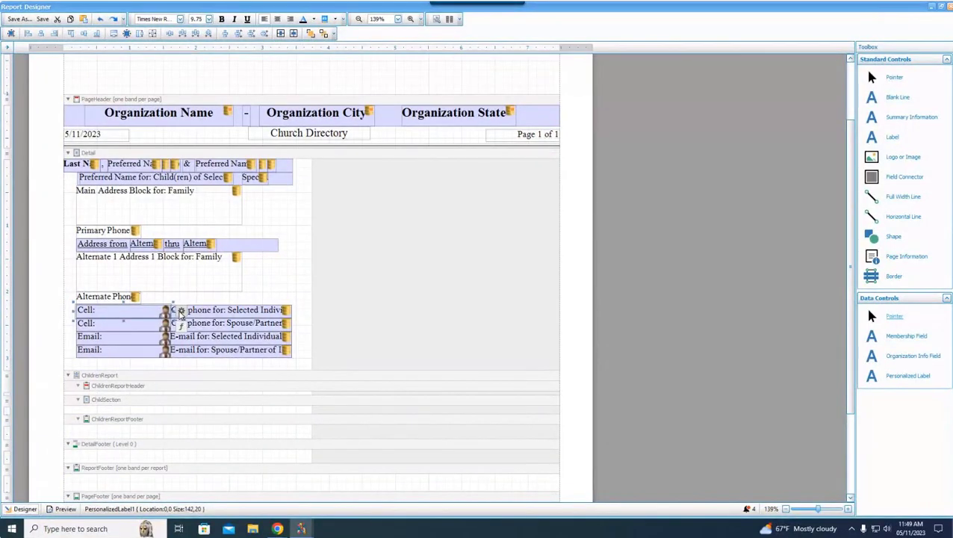
click(181, 310)
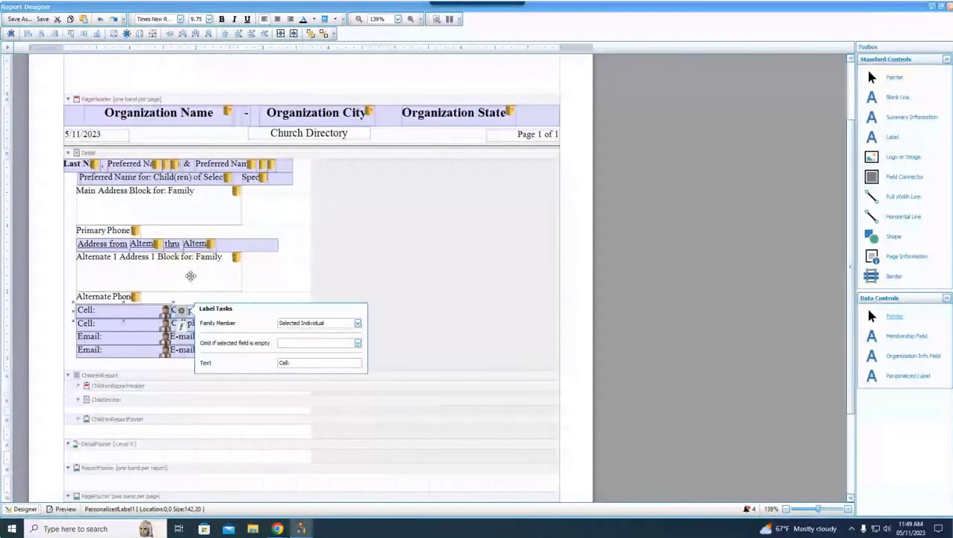
click(358, 346)
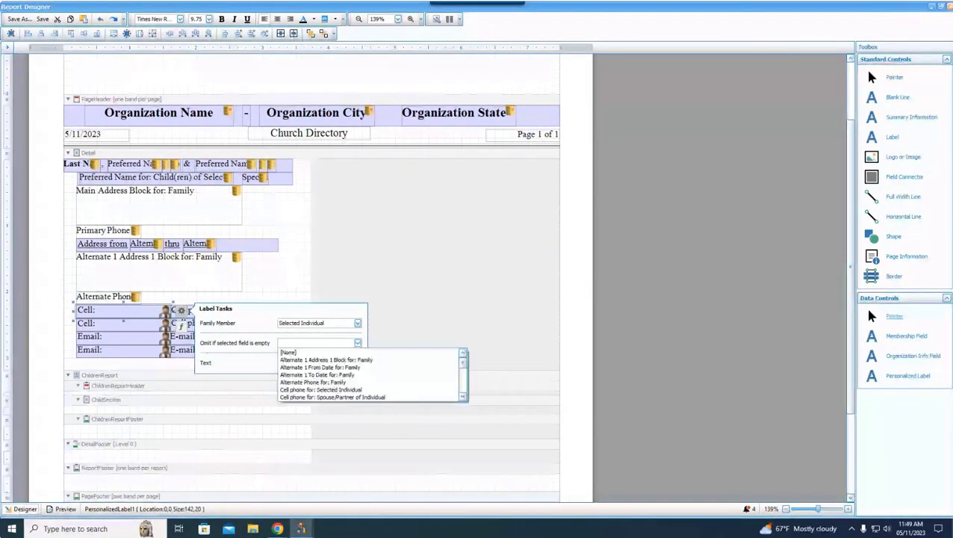
click(386, 390)
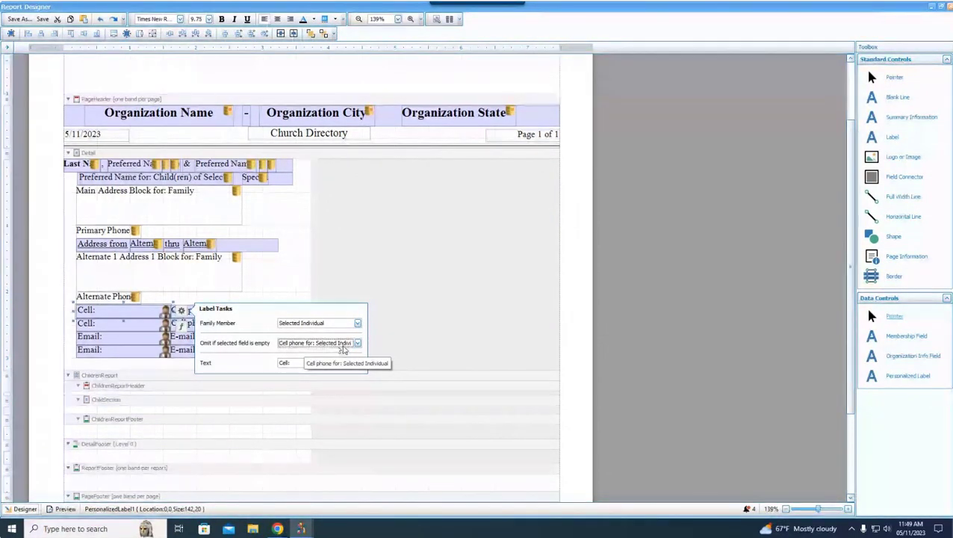
click(284, 365)
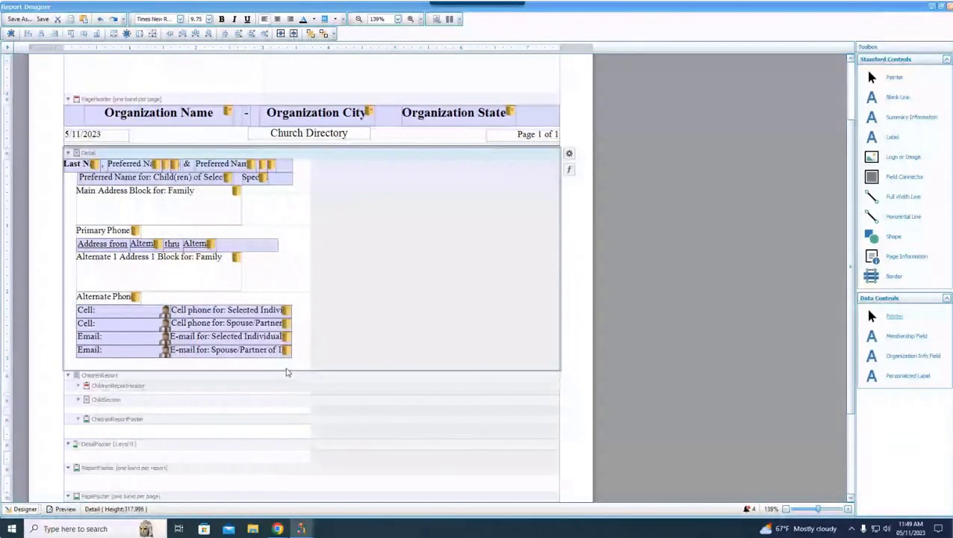
Set the lower Cell label to be omitted if Cell phone for: Spouse/Partner of Individual is empty
click(149, 345)
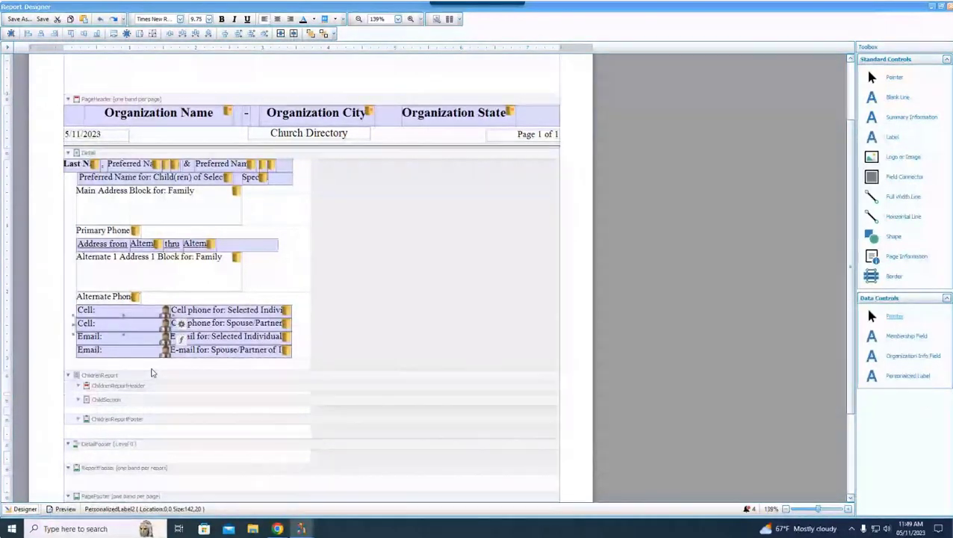
click(184, 326)
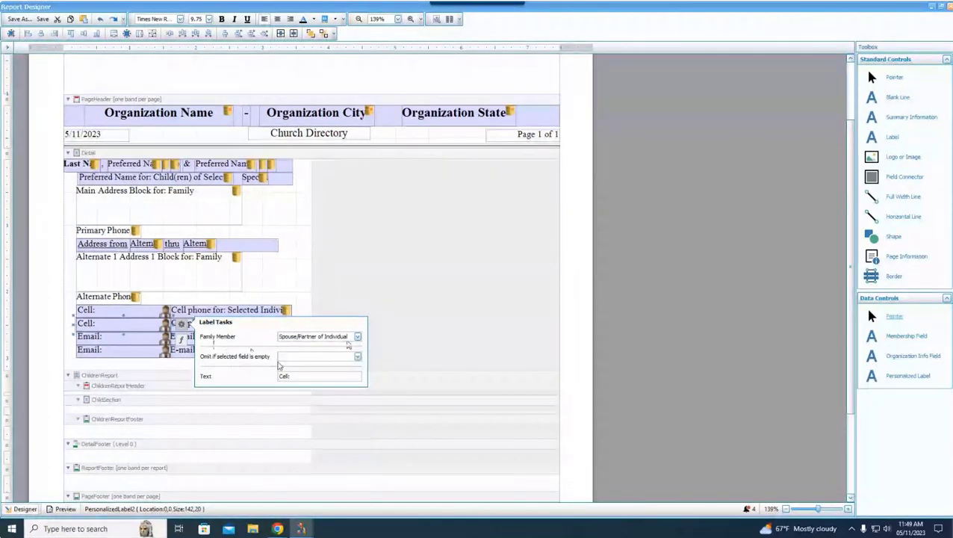
click(357, 356)
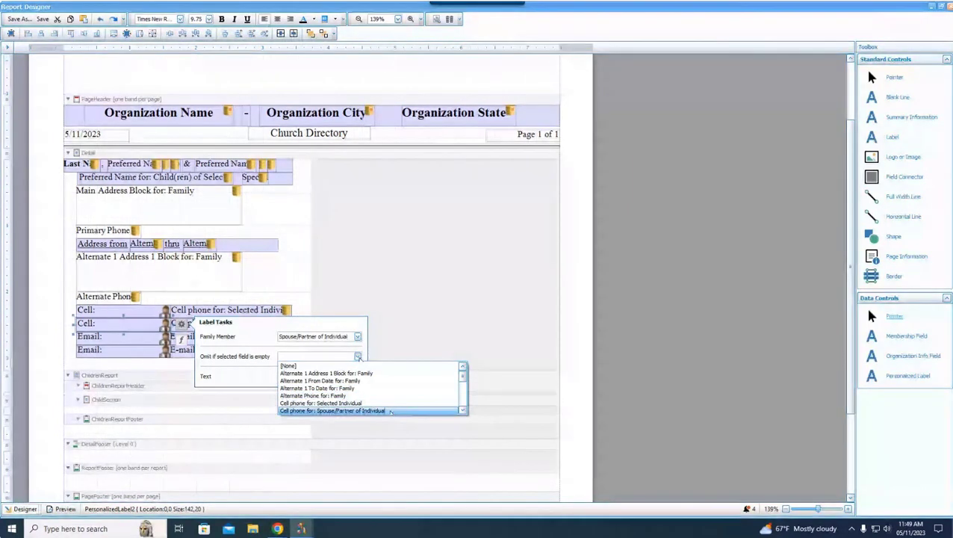
click(390, 411)
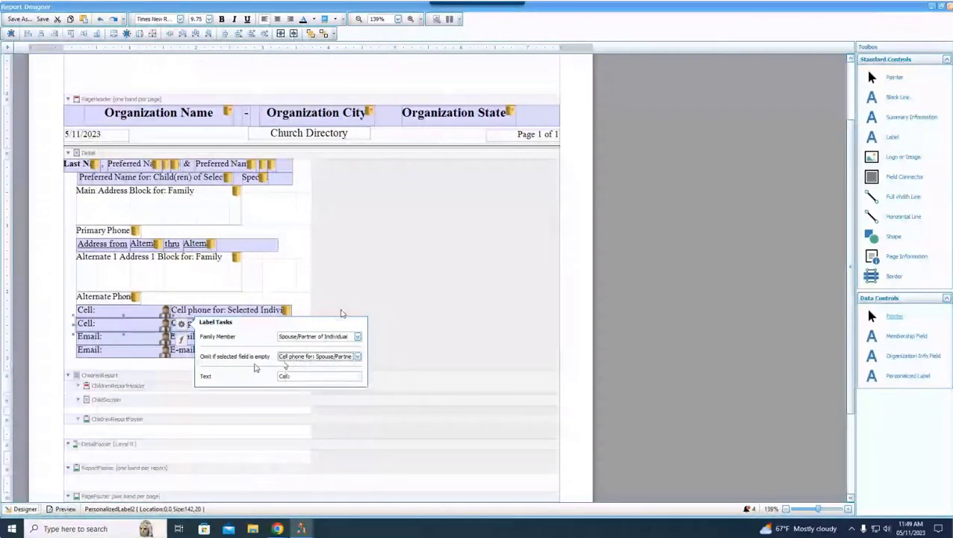
click(397, 259)
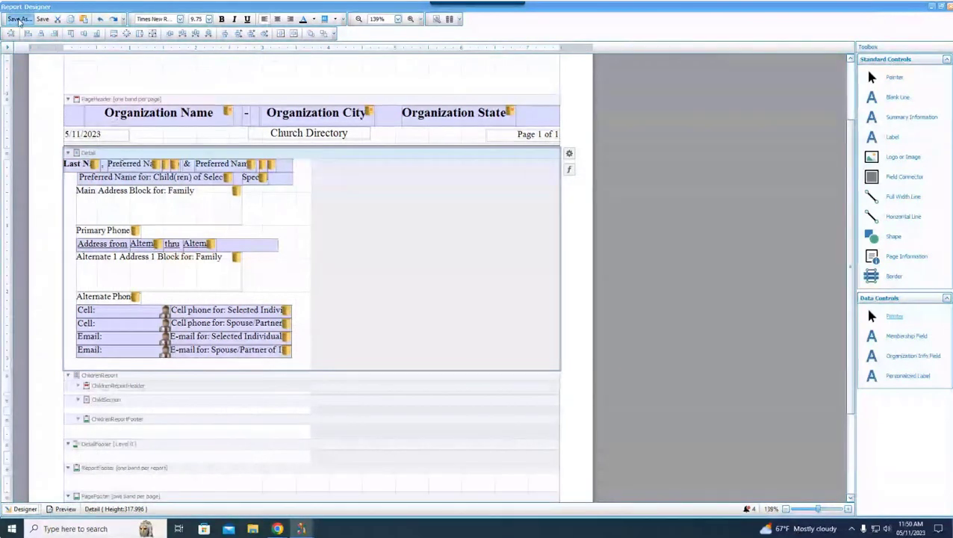
Save the layout under the new name "Five14 Church 2 Col Dir with Cell and Email" and close the report designer
click(19, 19)
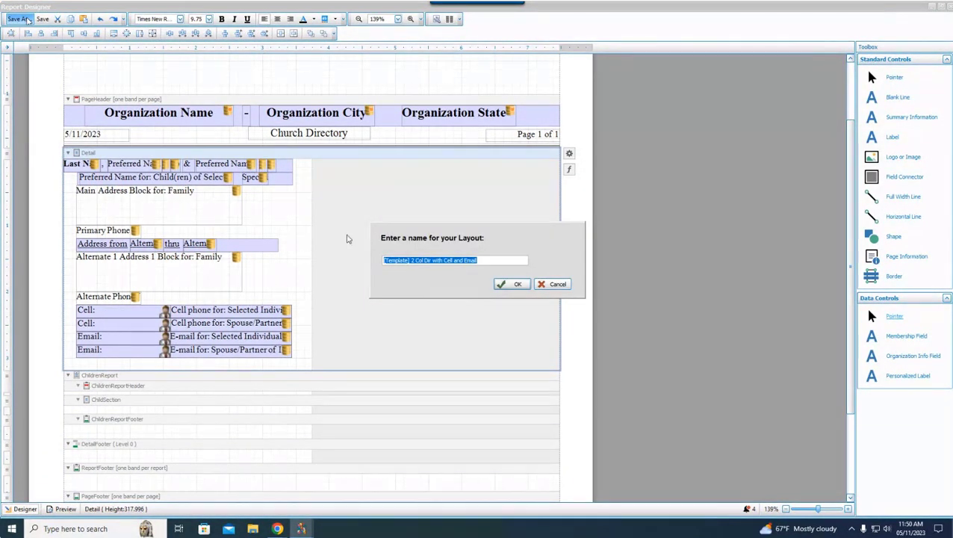
click(411, 260)
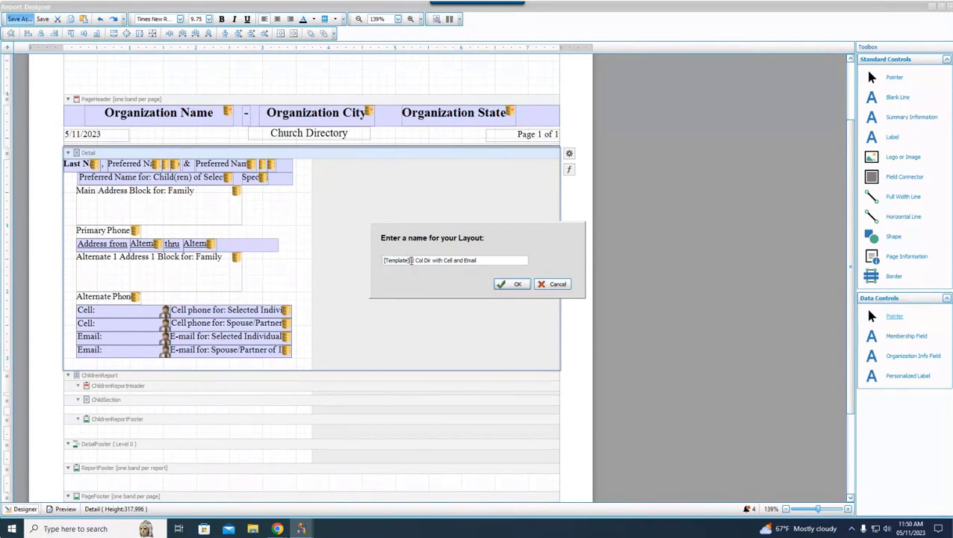
drag(411, 260, 371, 251)
key(BackSpace)
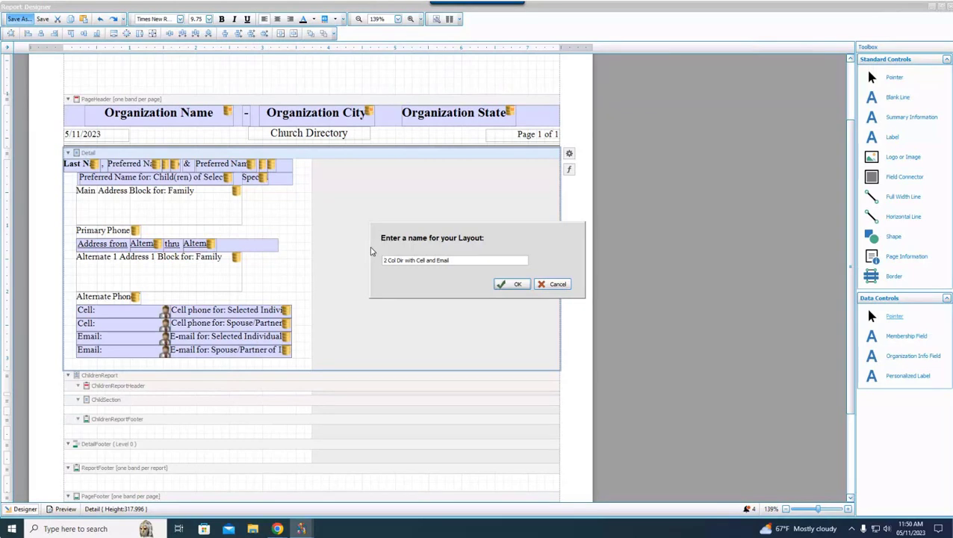
text(Five14 Church)
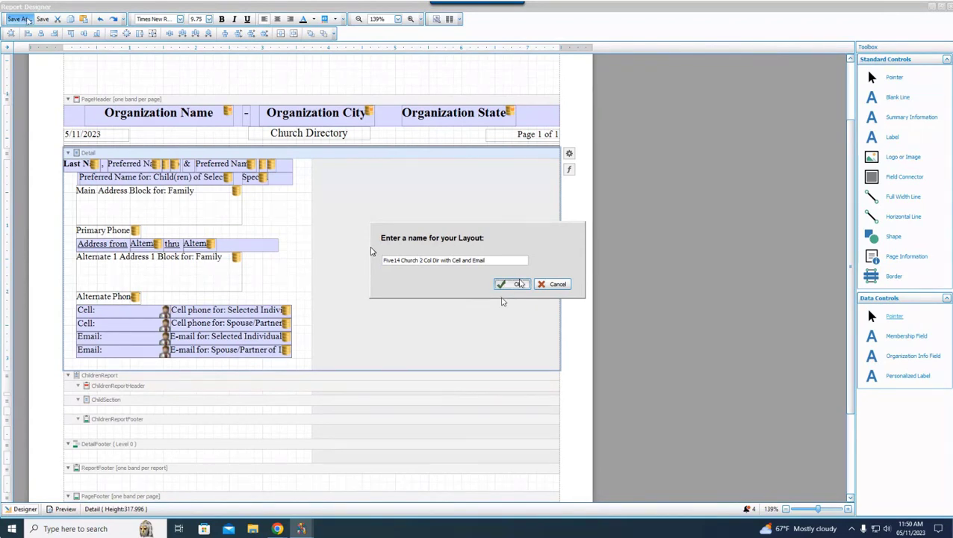
click(514, 285)
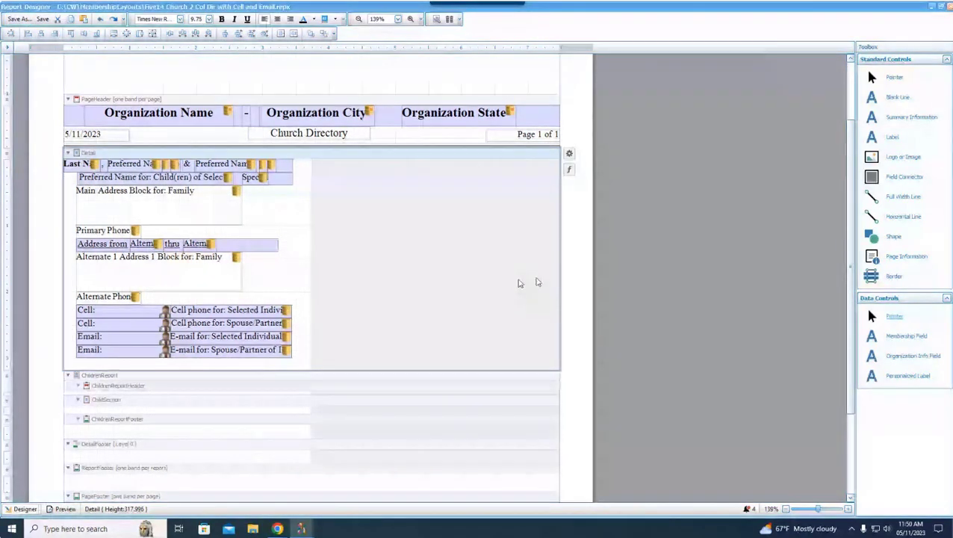
click(943, 7)
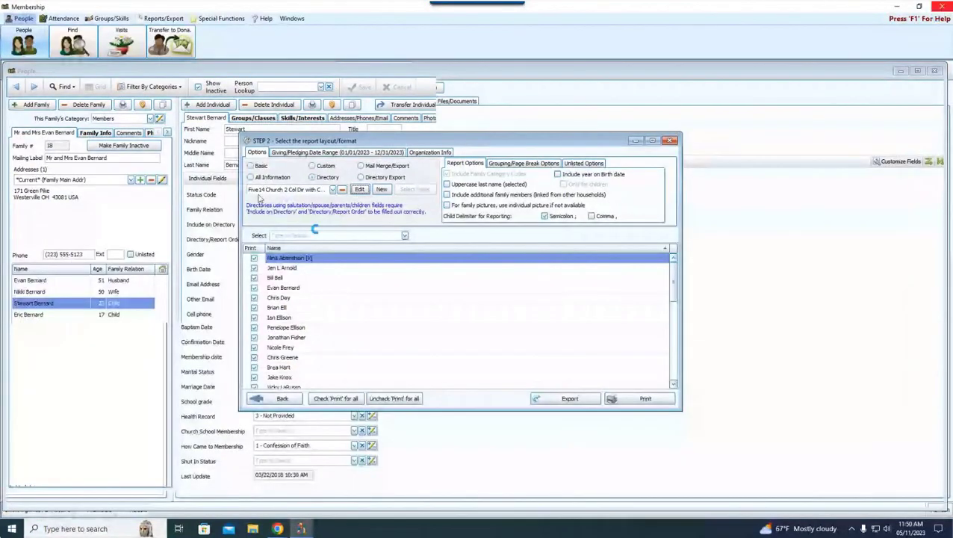
Choose the "Five14 Church 2 Col Dir with Cell and Email" directory layout and generate its print preview
click(333, 190)
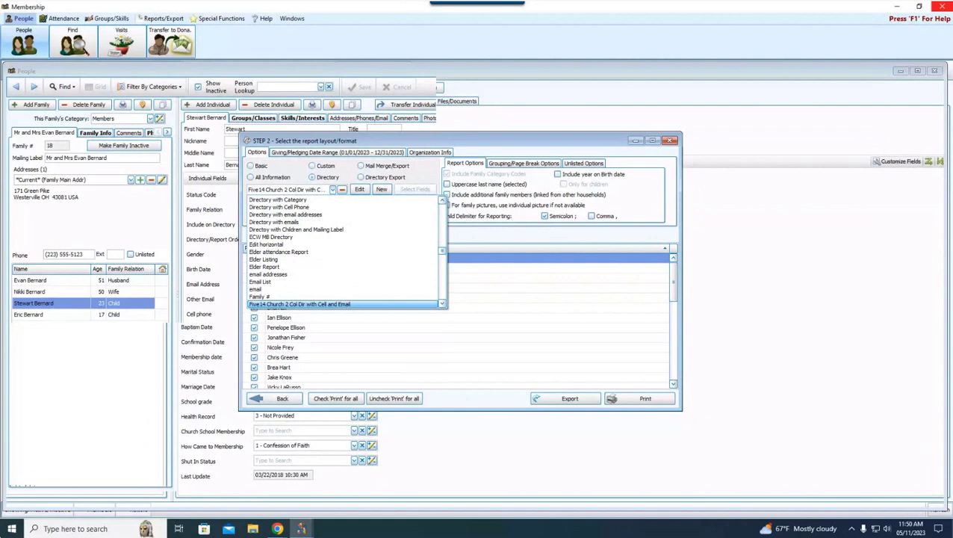
click(313, 305)
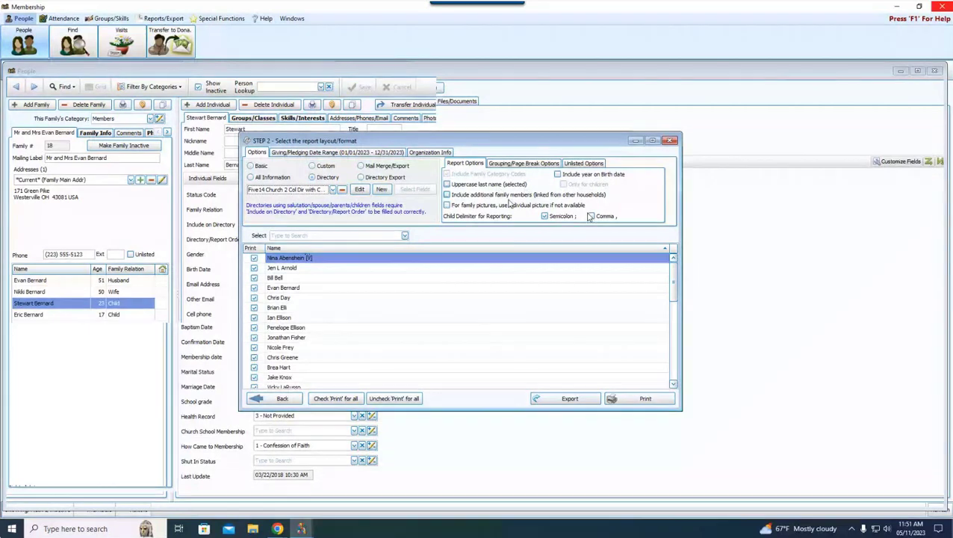
click(645, 400)
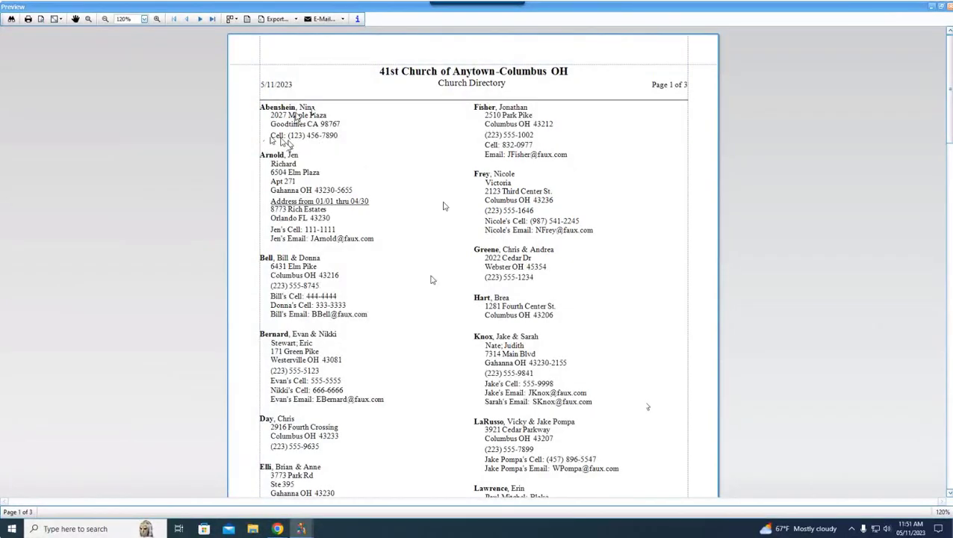
Examine the cell phone and email lines of the family entries on the first two pages of the directory preview
scroll(430, 279, down, 1)
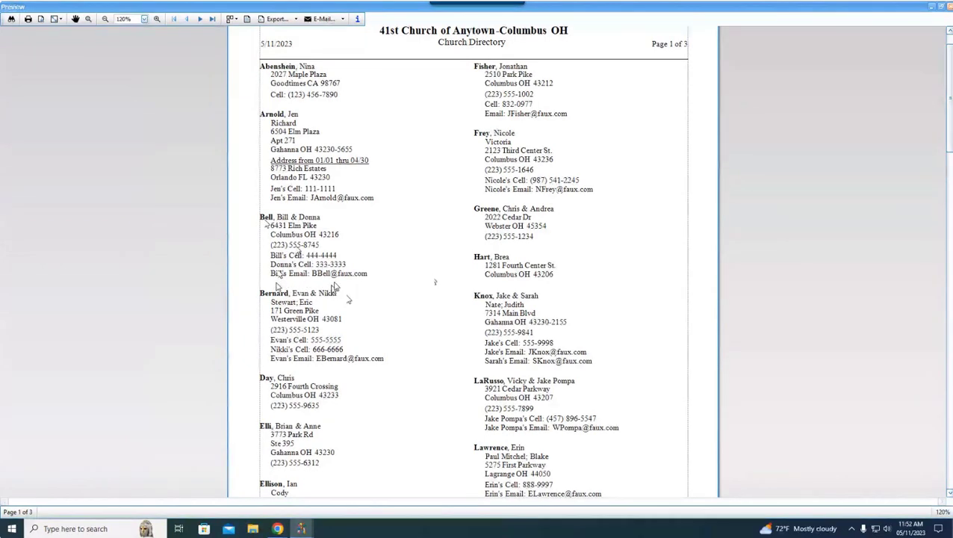
scroll(431, 280, down, 1)
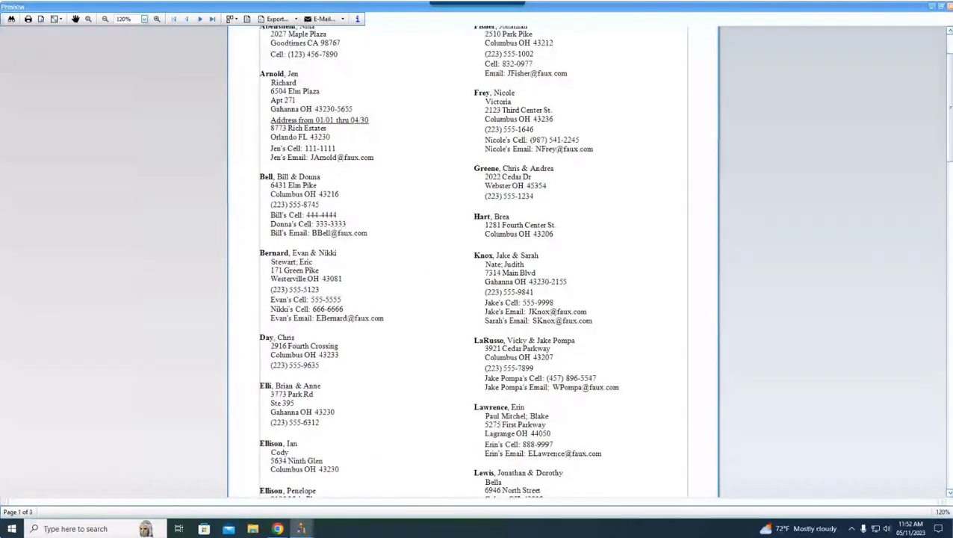
scroll(356, 297, down, 3)
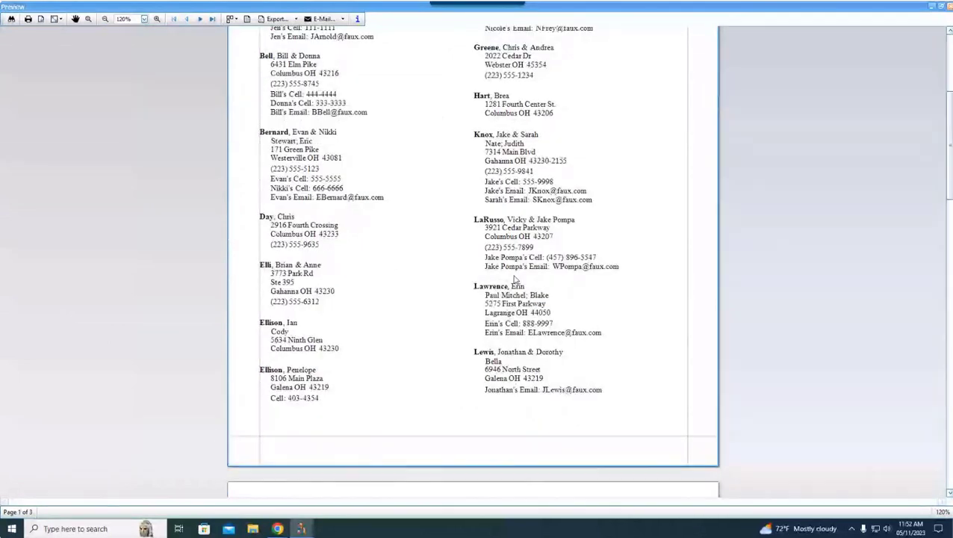
scroll(515, 282, down, 5)
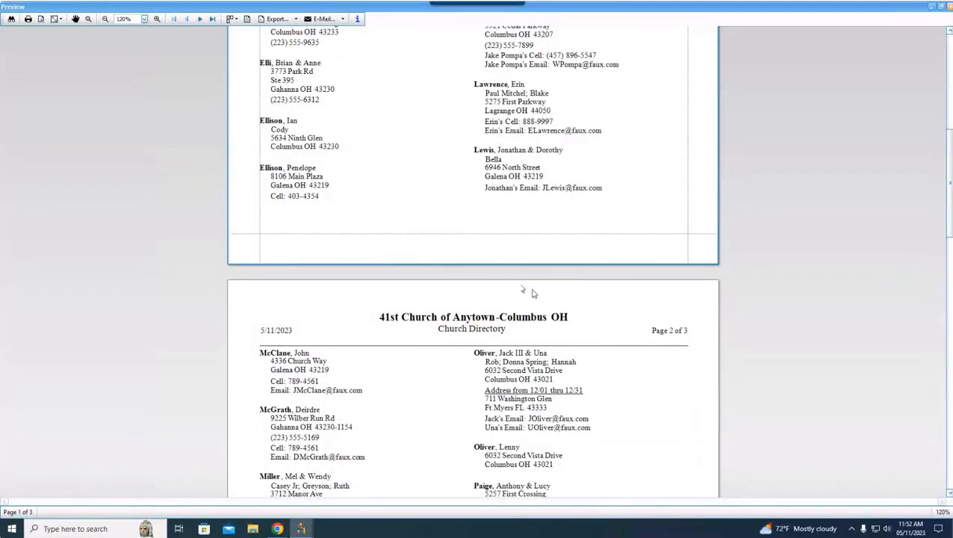
scroll(530, 293, down, 1)
scroll(534, 295, down, 2)
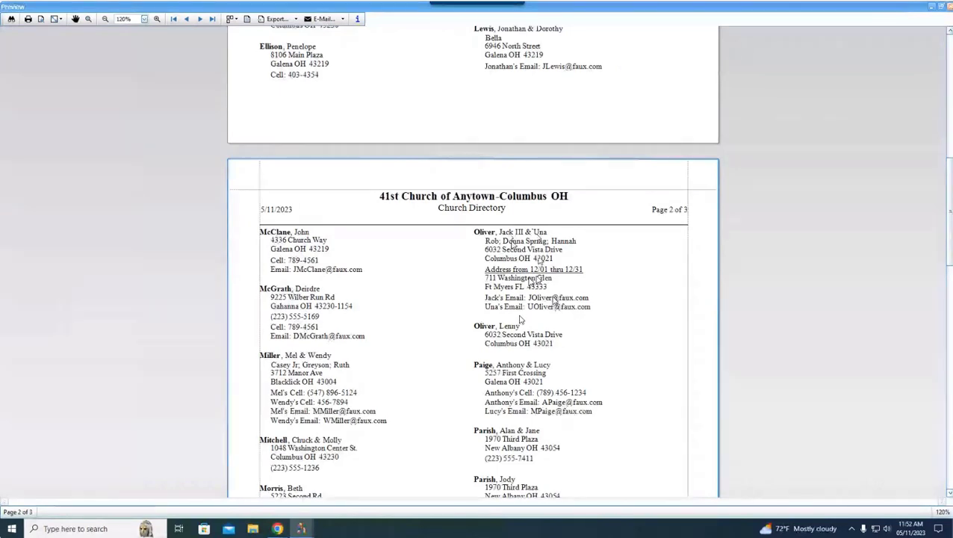
scroll(321, 381, down, 3)
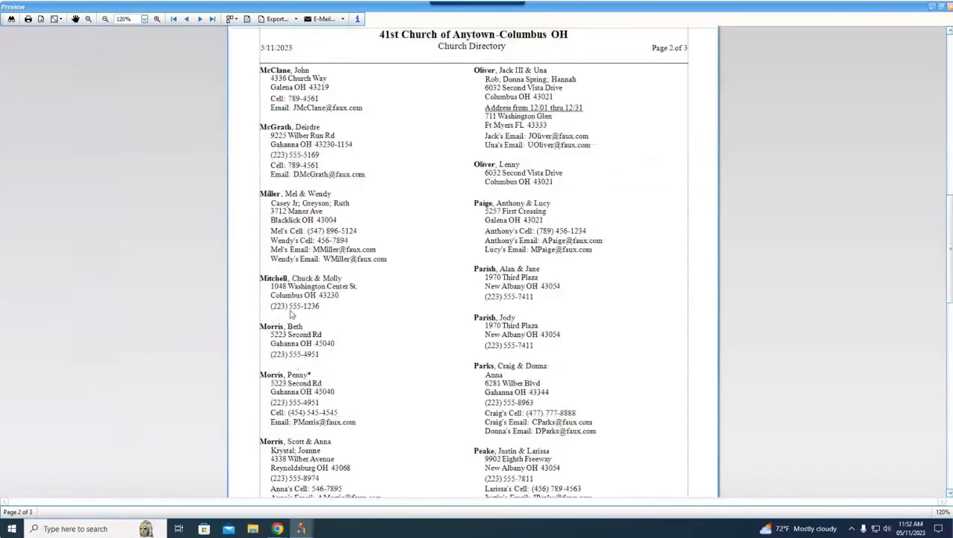